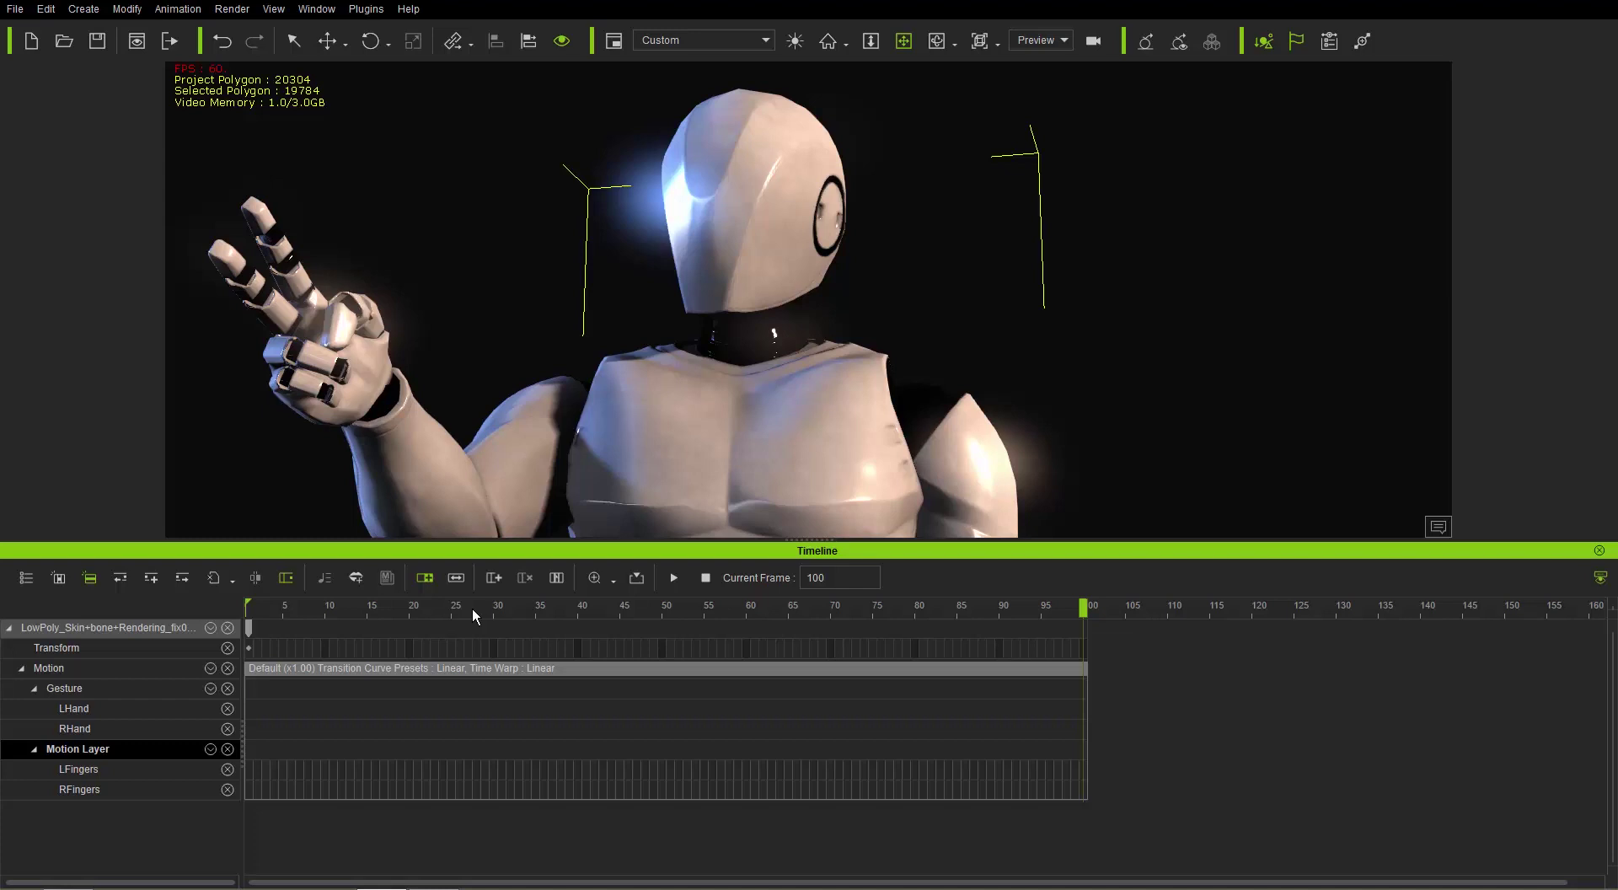
Replay the robot's hand animation from frame 1 several times to watch the fist open
{"action": "left_click_drag", "start_coordinate": [455, 609], "coordinate": [247, 609]}
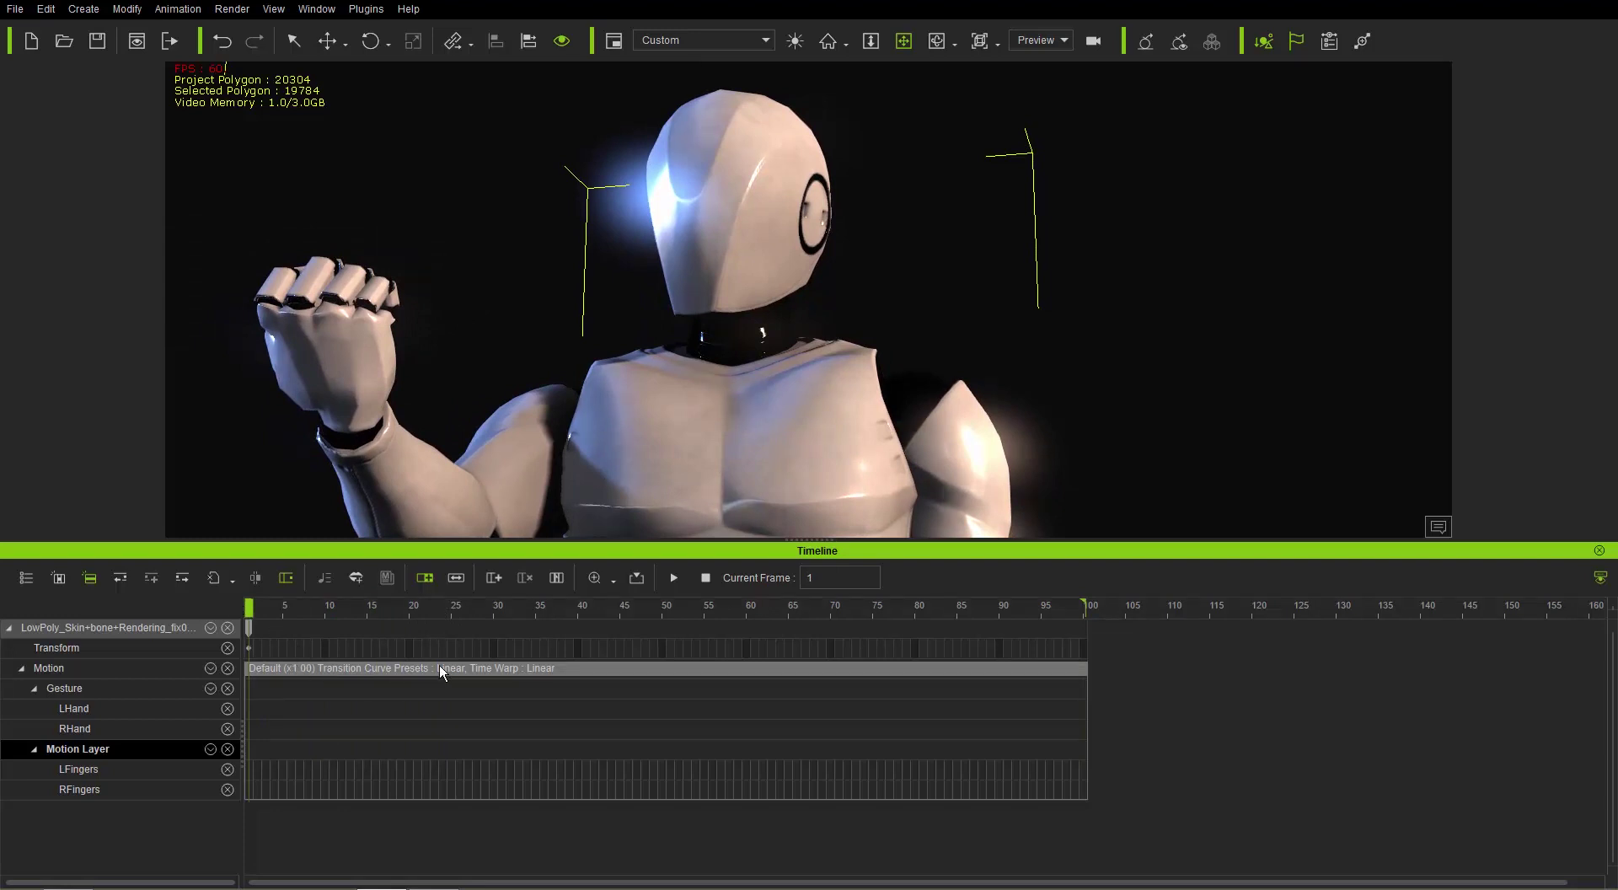
{"action": "key", "text": "space"}
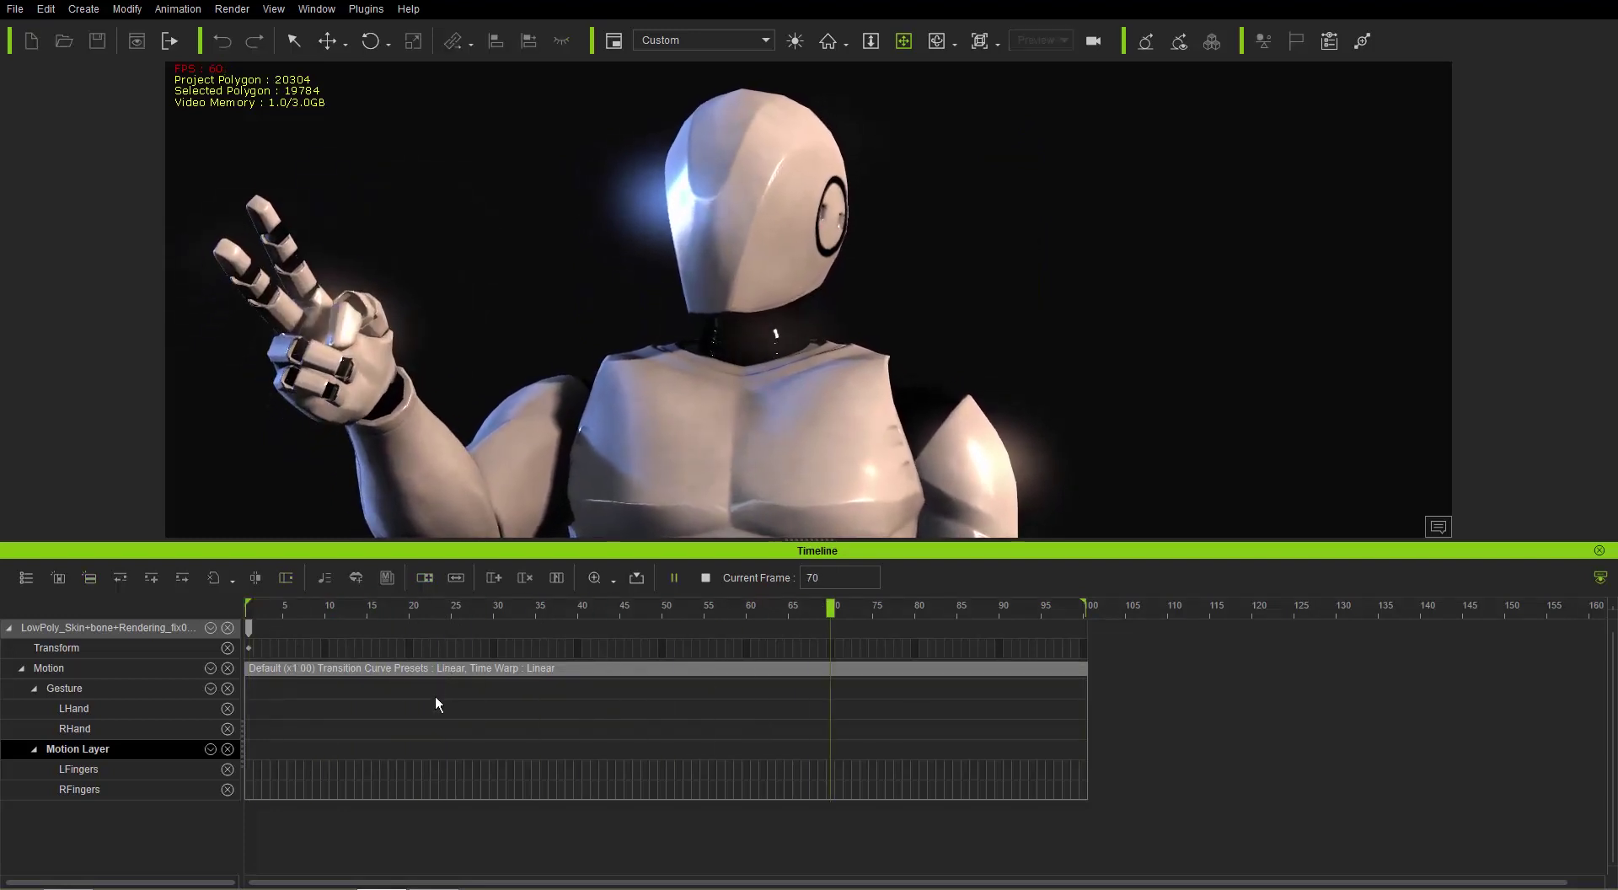
{"action": "left_click", "coordinate": [258, 601]}
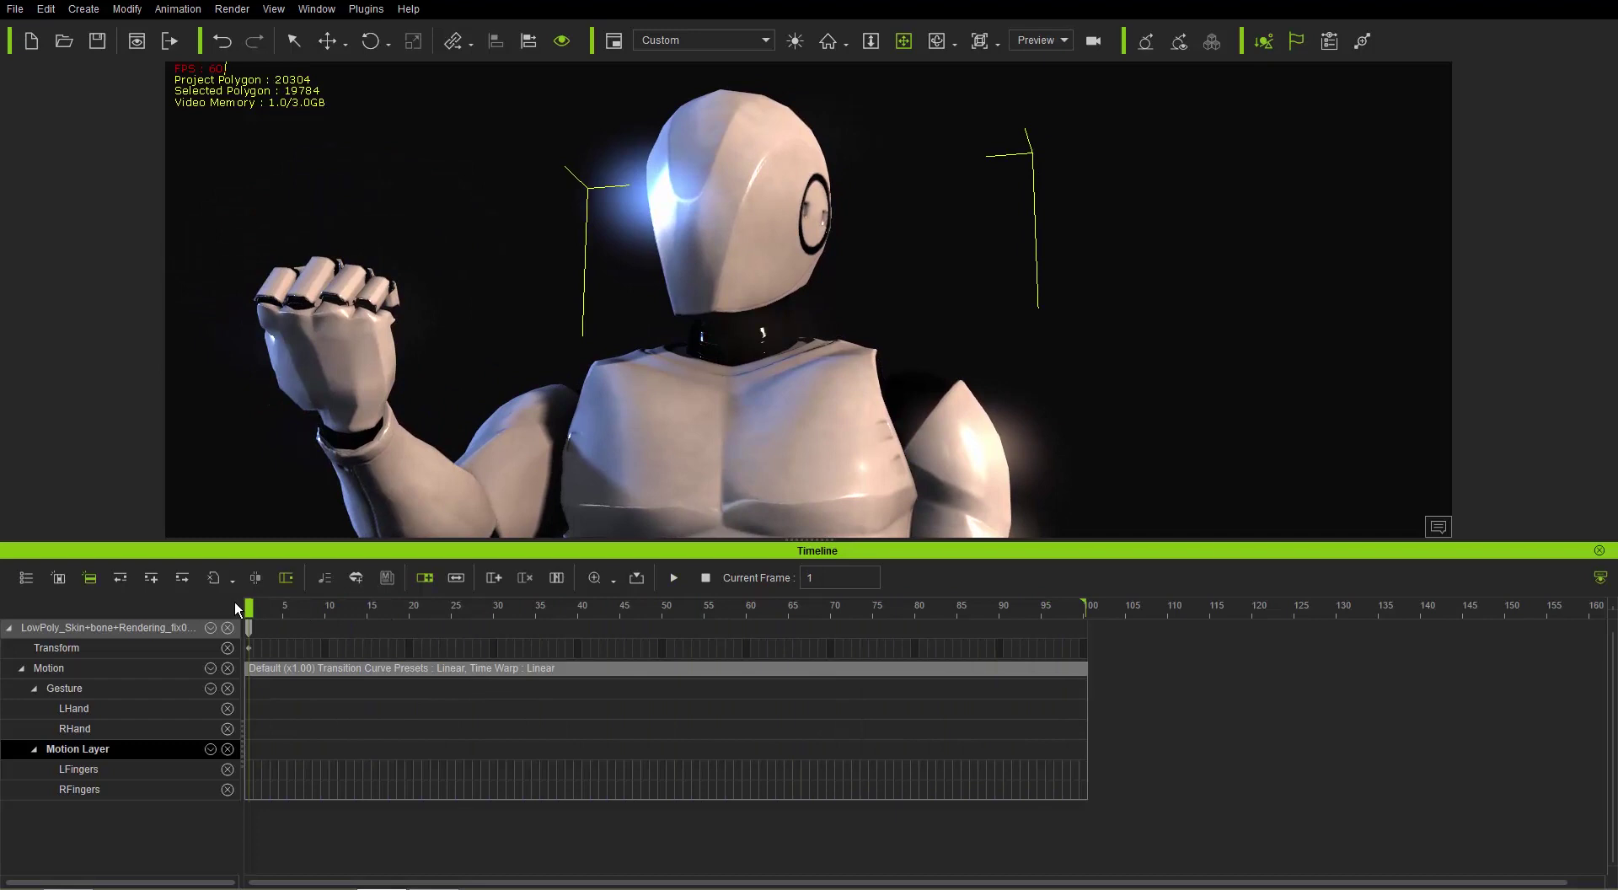
{"action": "key", "text": "space"}
{"action": "key", "text": "space"}
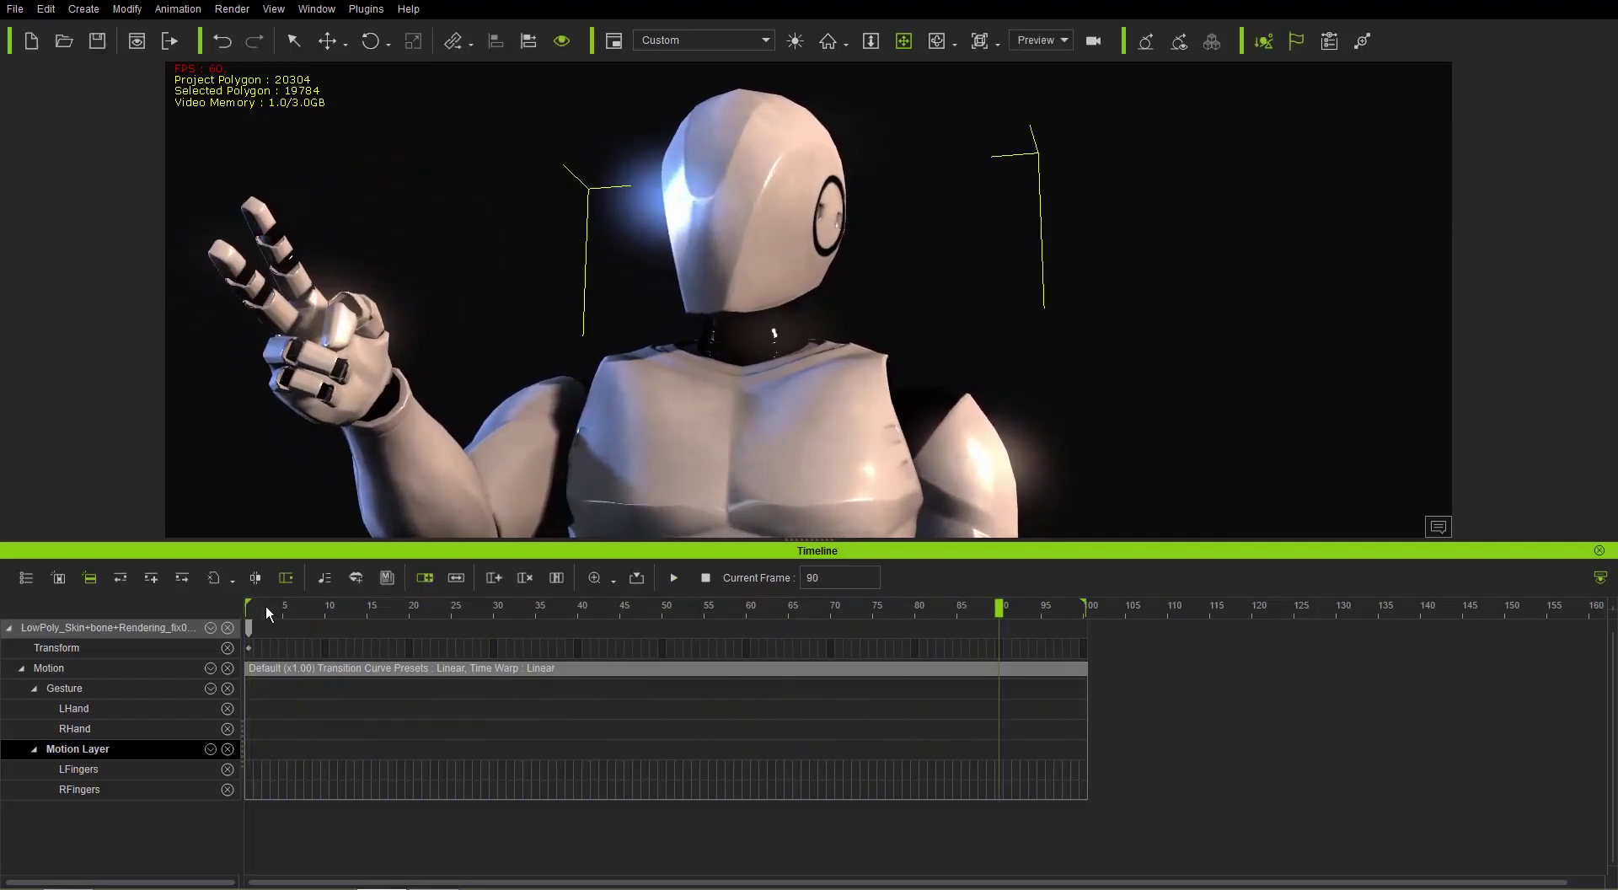
{"action": "left_click", "coordinate": [251, 604]}
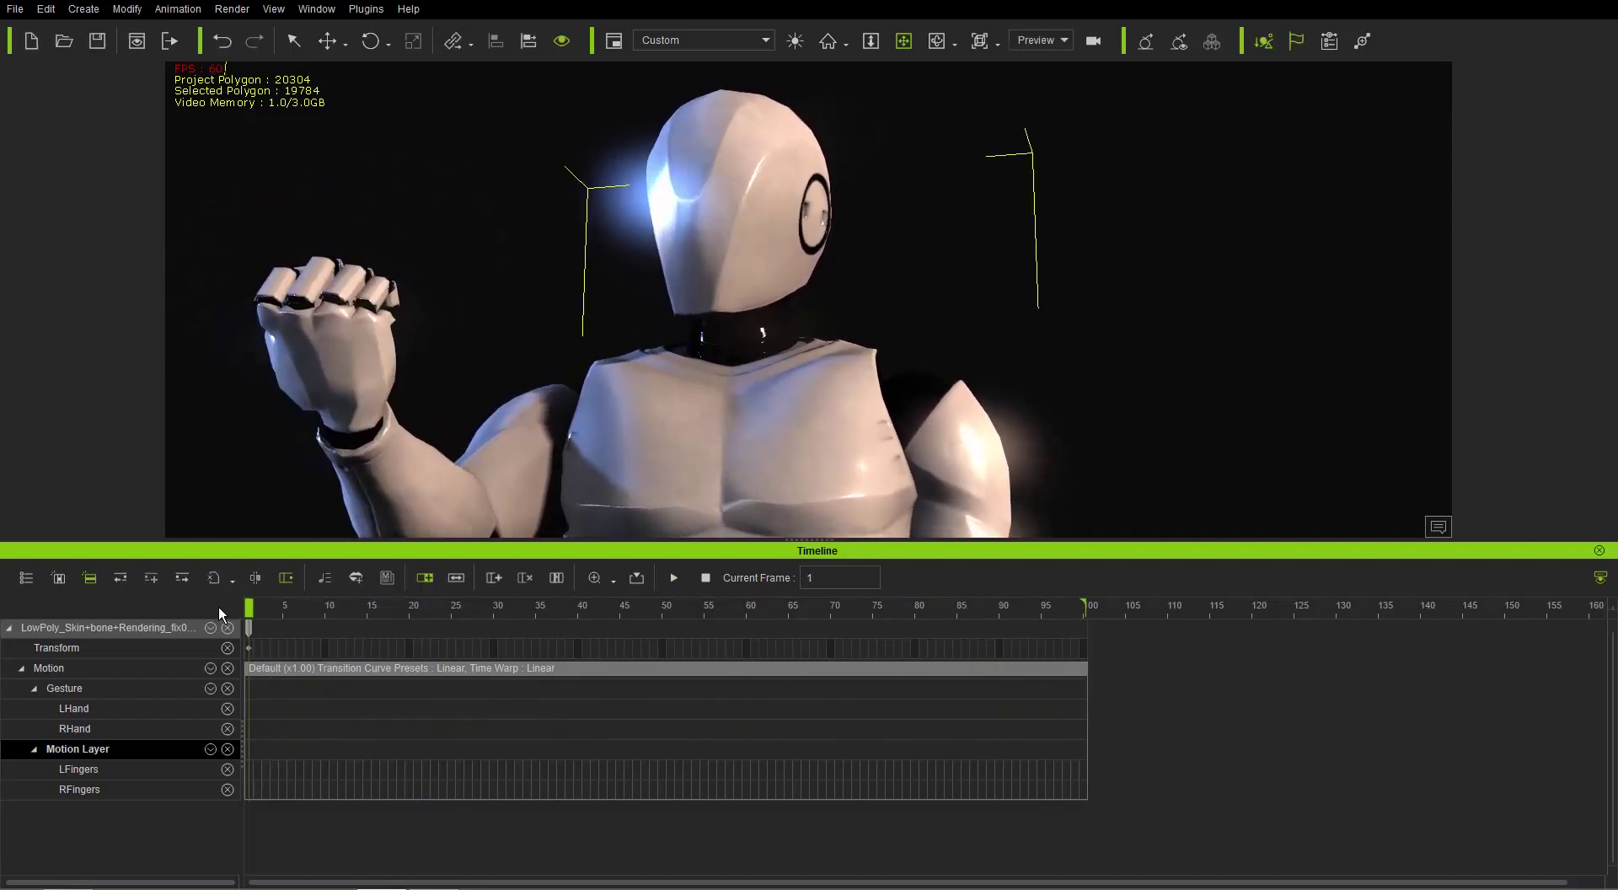
{"action": "key", "text": "space"}
{"action": "key", "text": "space"}
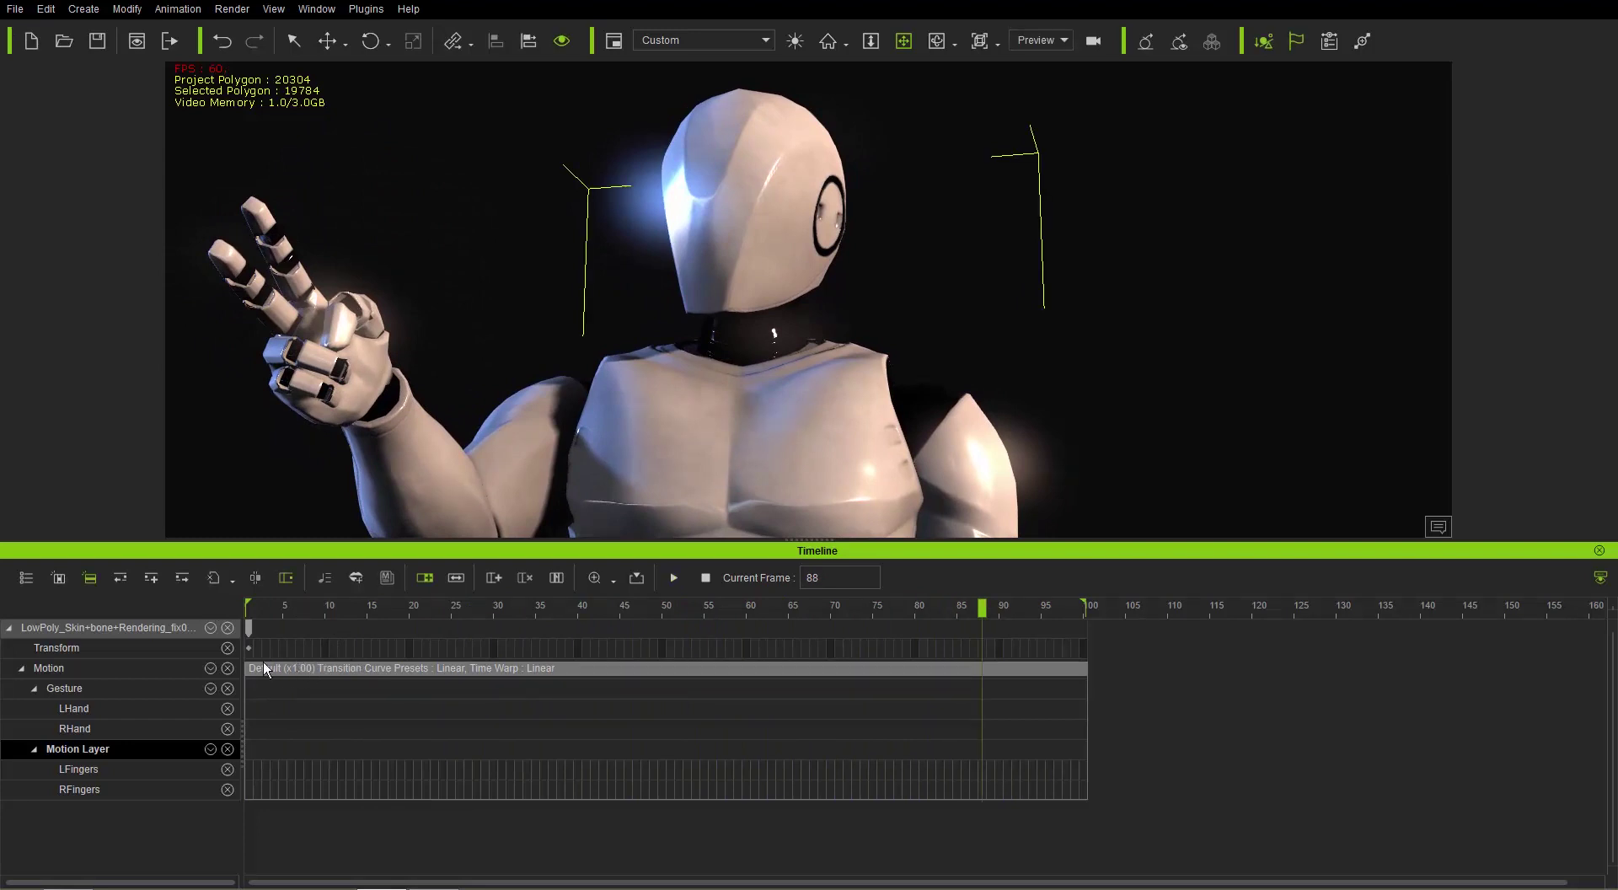
Hide and re-show the Gesture tracks from the Motion track list, then rewind near the start
{"action": "left_click", "coordinate": [210, 669]}
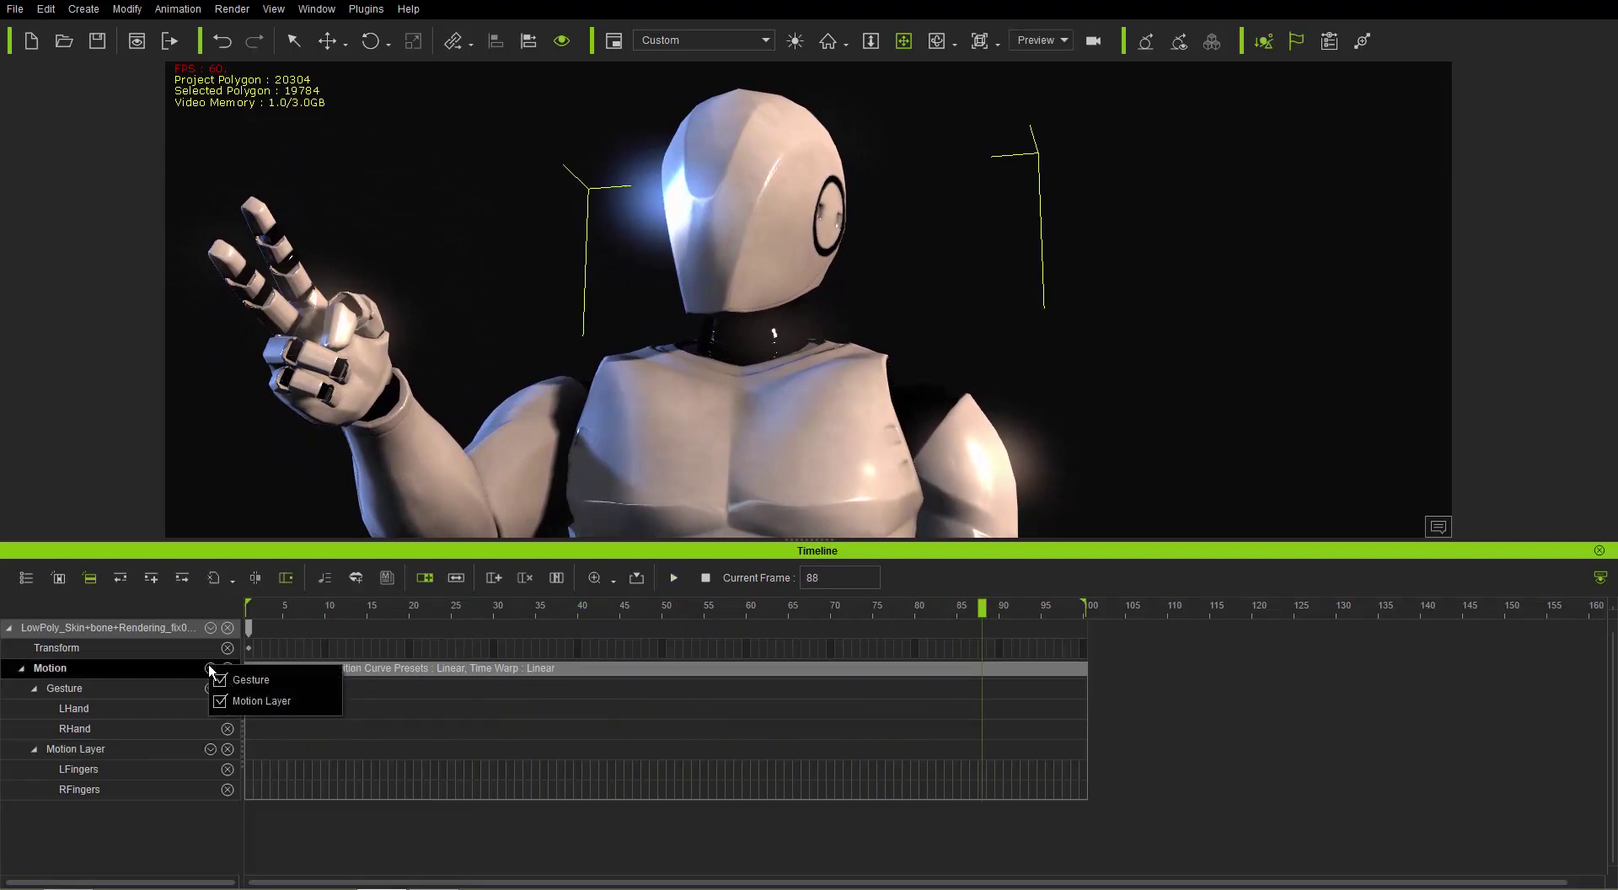
{"action": "left_click", "coordinate": [220, 681]}
{"action": "left_click", "coordinate": [220, 681]}
{"action": "left_click", "coordinate": [316, 557]}
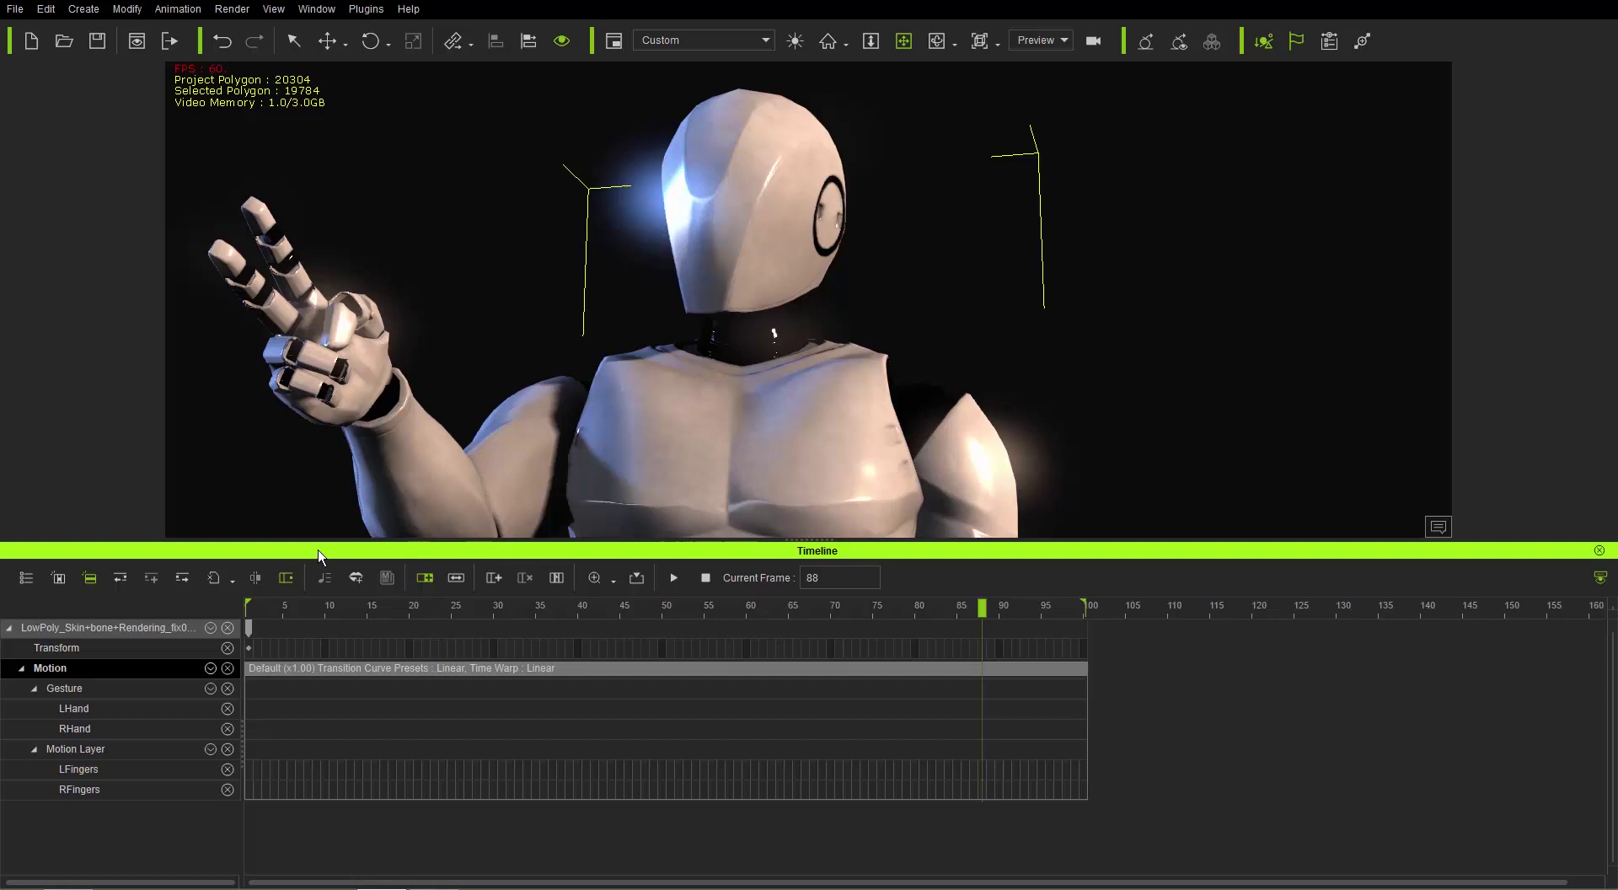
{"action": "left_click_drag", "start_coordinate": [331, 600], "coordinate": [239, 608]}
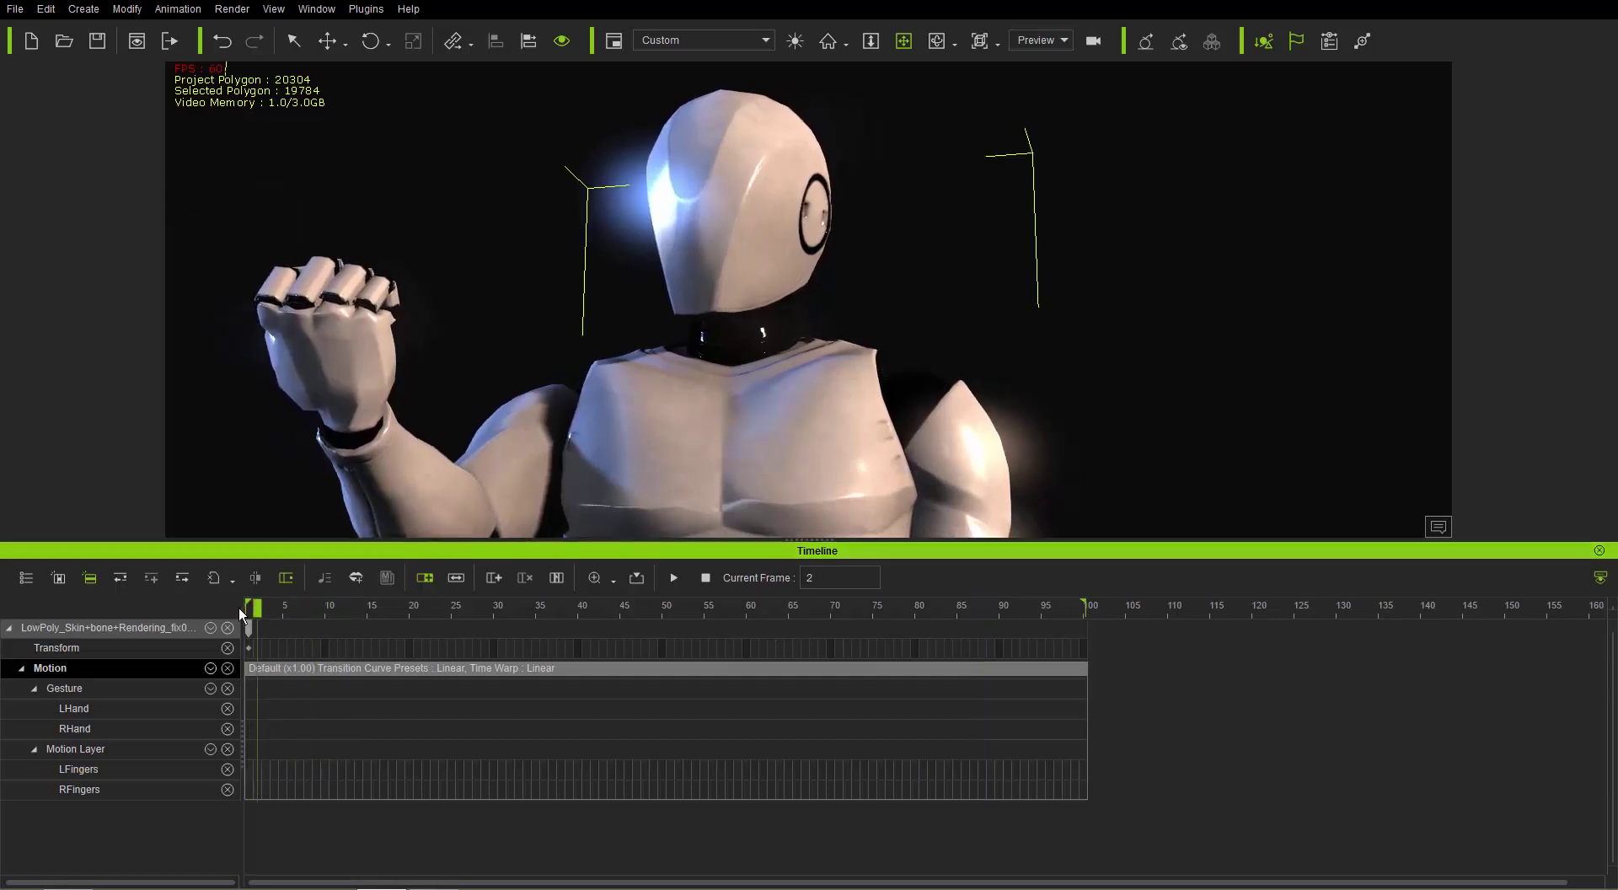
Open the Content Manager to the Animation tab's Gesture template folder
{"action": "left_click", "coordinate": [318, 9]}
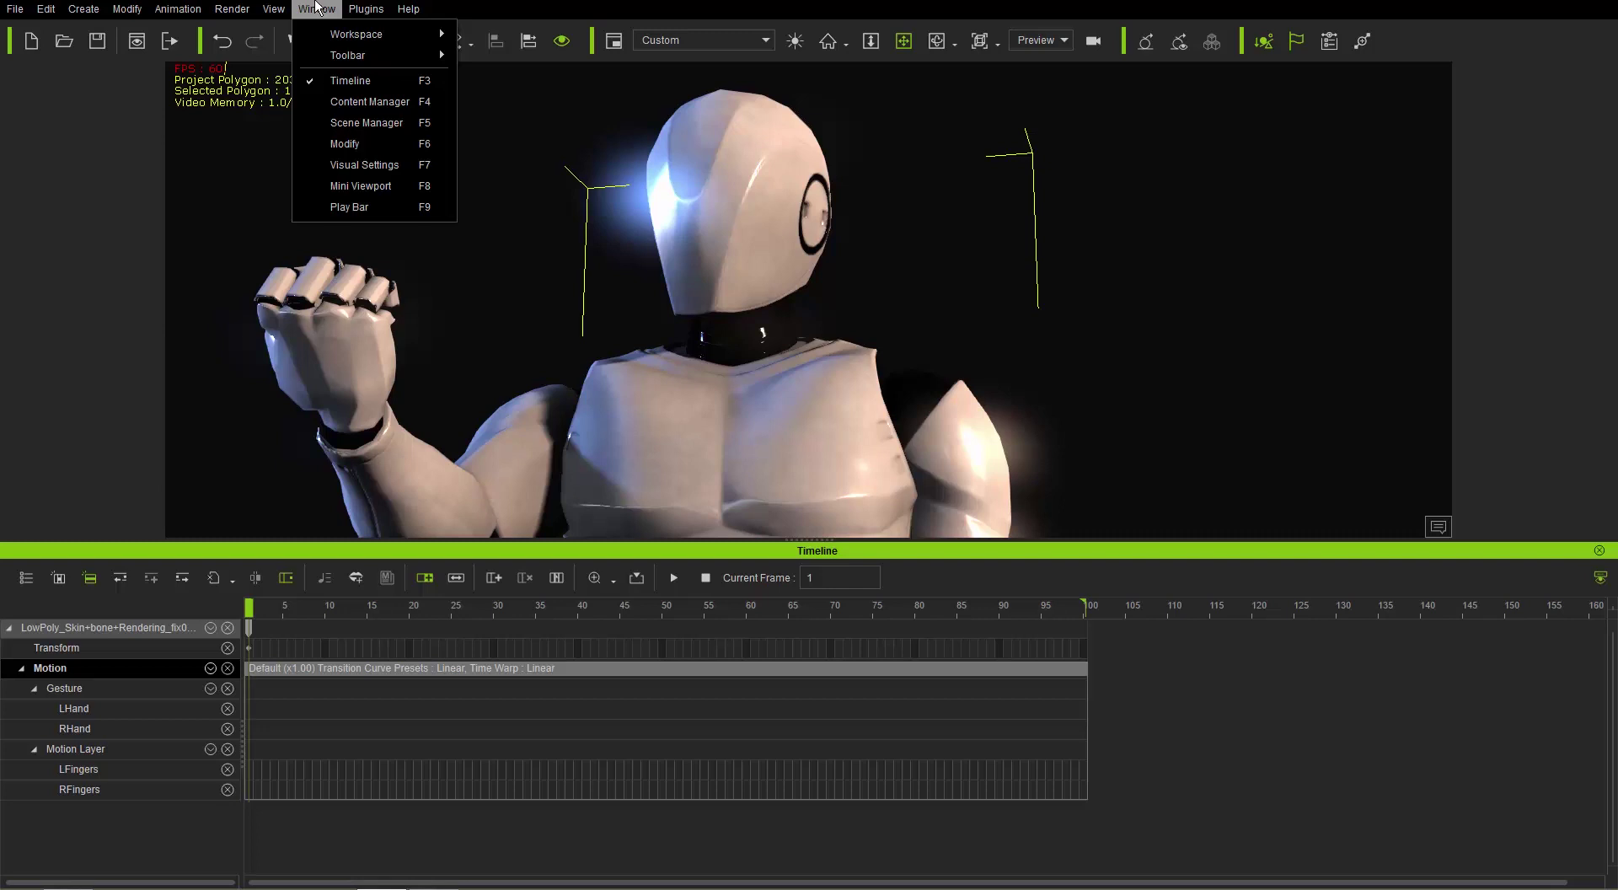
{"action": "left_click", "coordinate": [371, 102]}
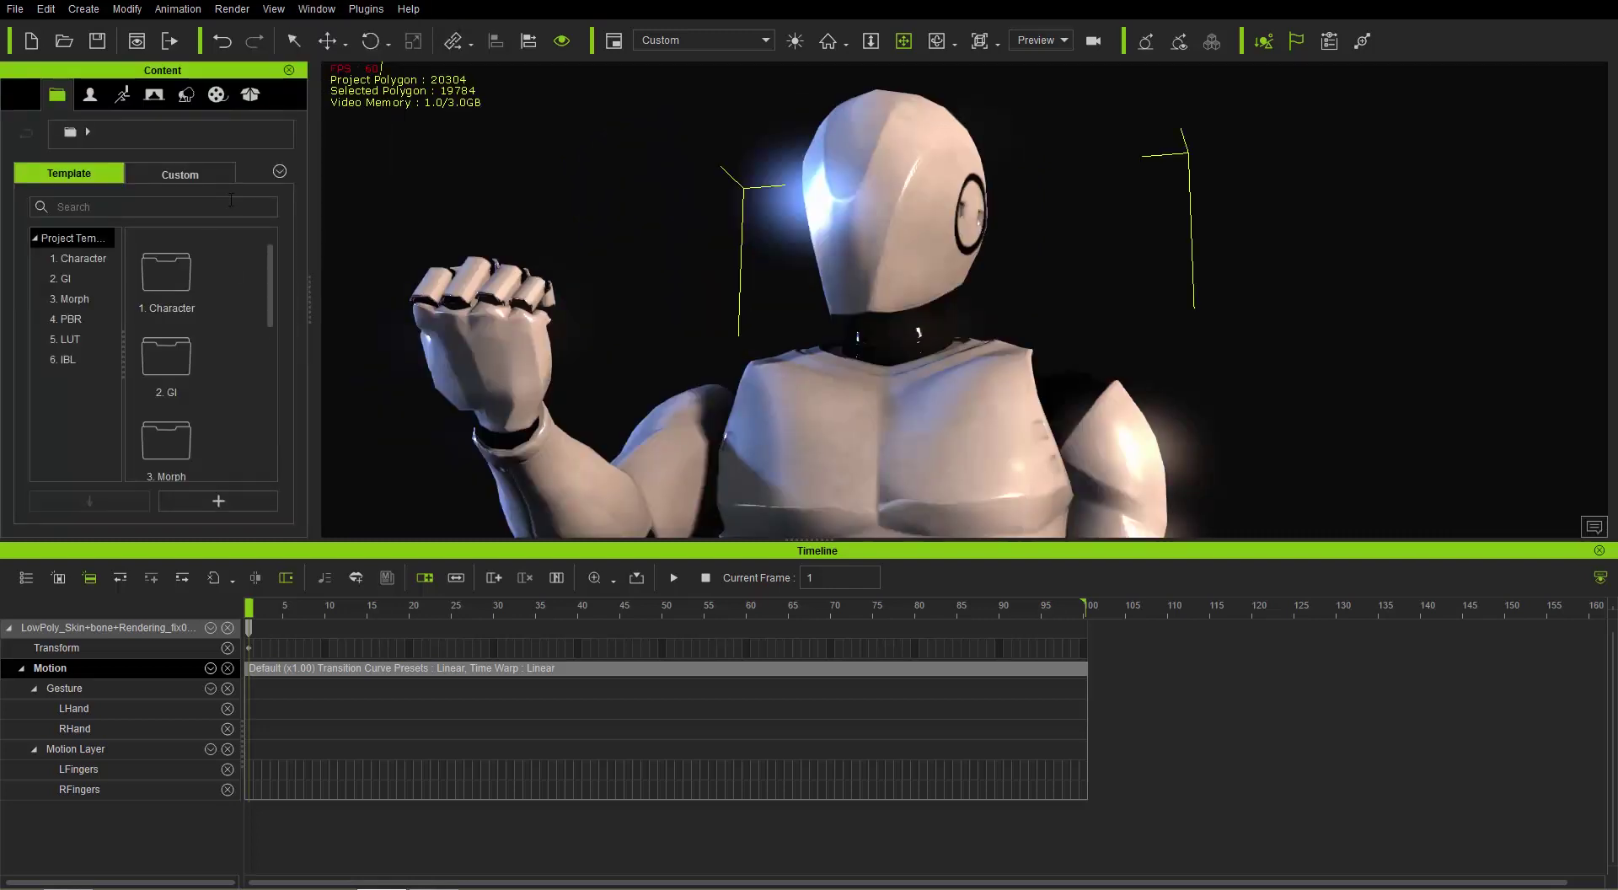
{"action": "left_click", "coordinate": [122, 97]}
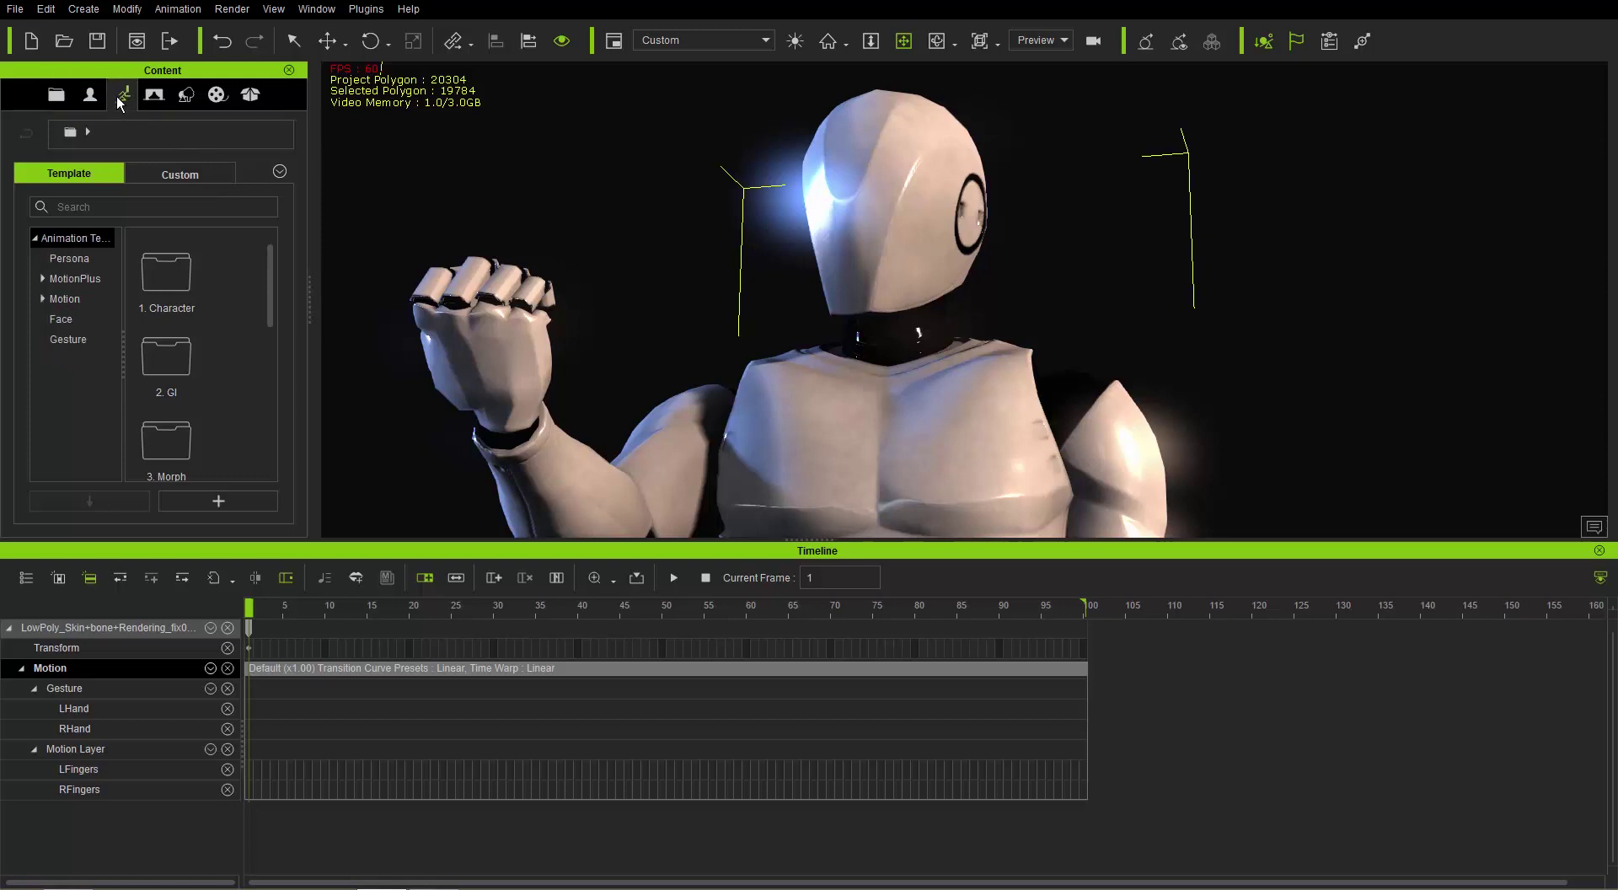
{"action": "left_click", "coordinate": [68, 341]}
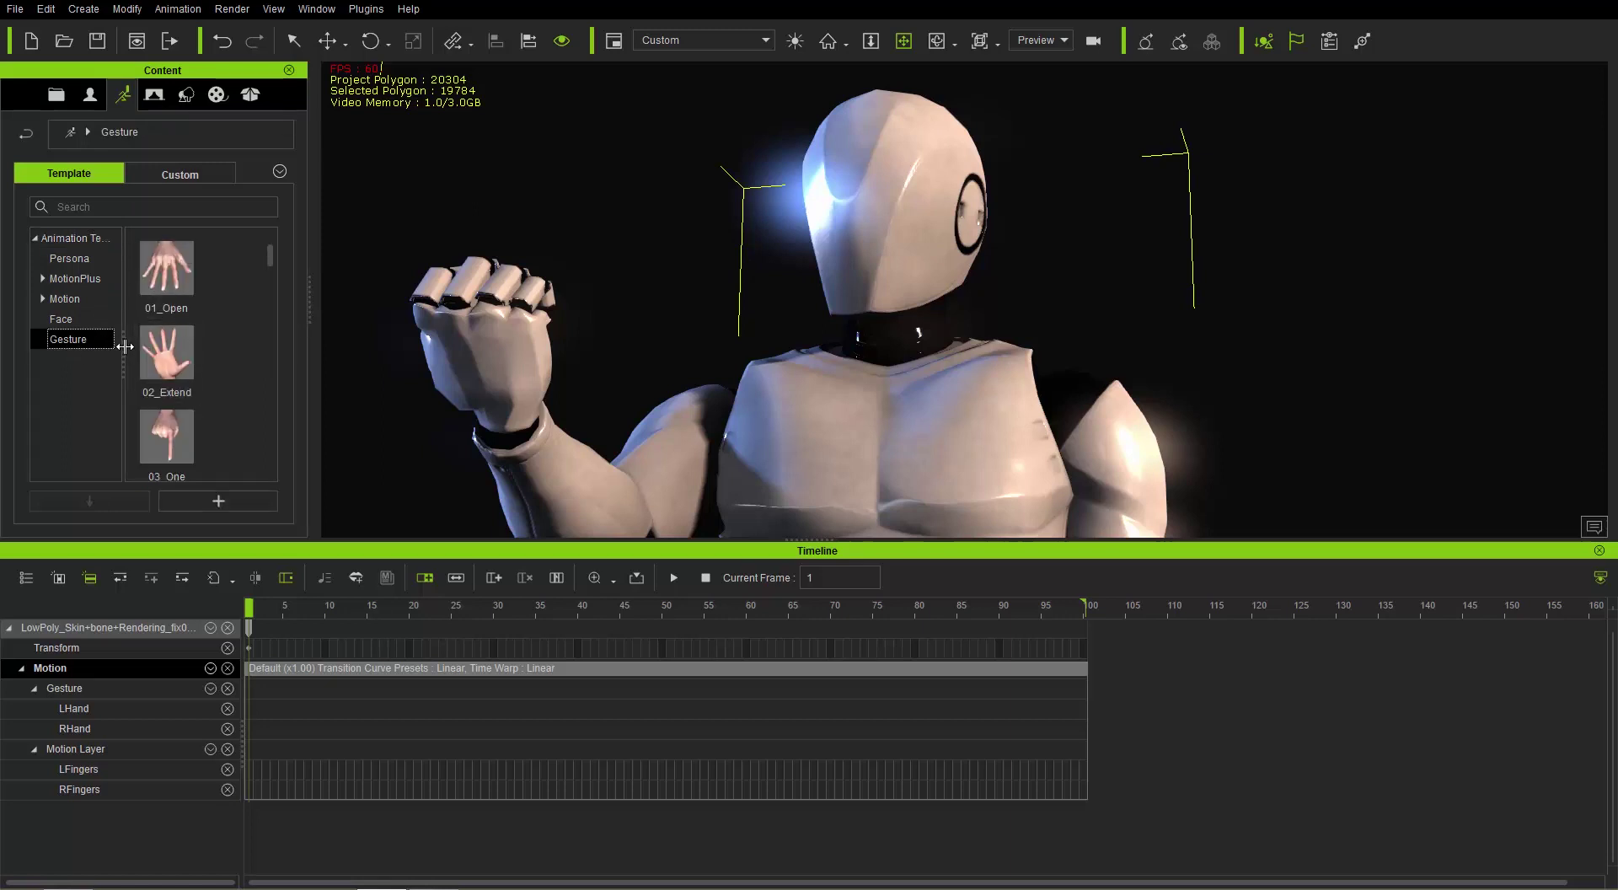
Collapse the folder tree, enlarge the view, scroll to 30_HipHop, and scrub the early frames
{"action": "left_click_drag", "start_coordinate": [124, 347], "coordinate": [8, 345]}
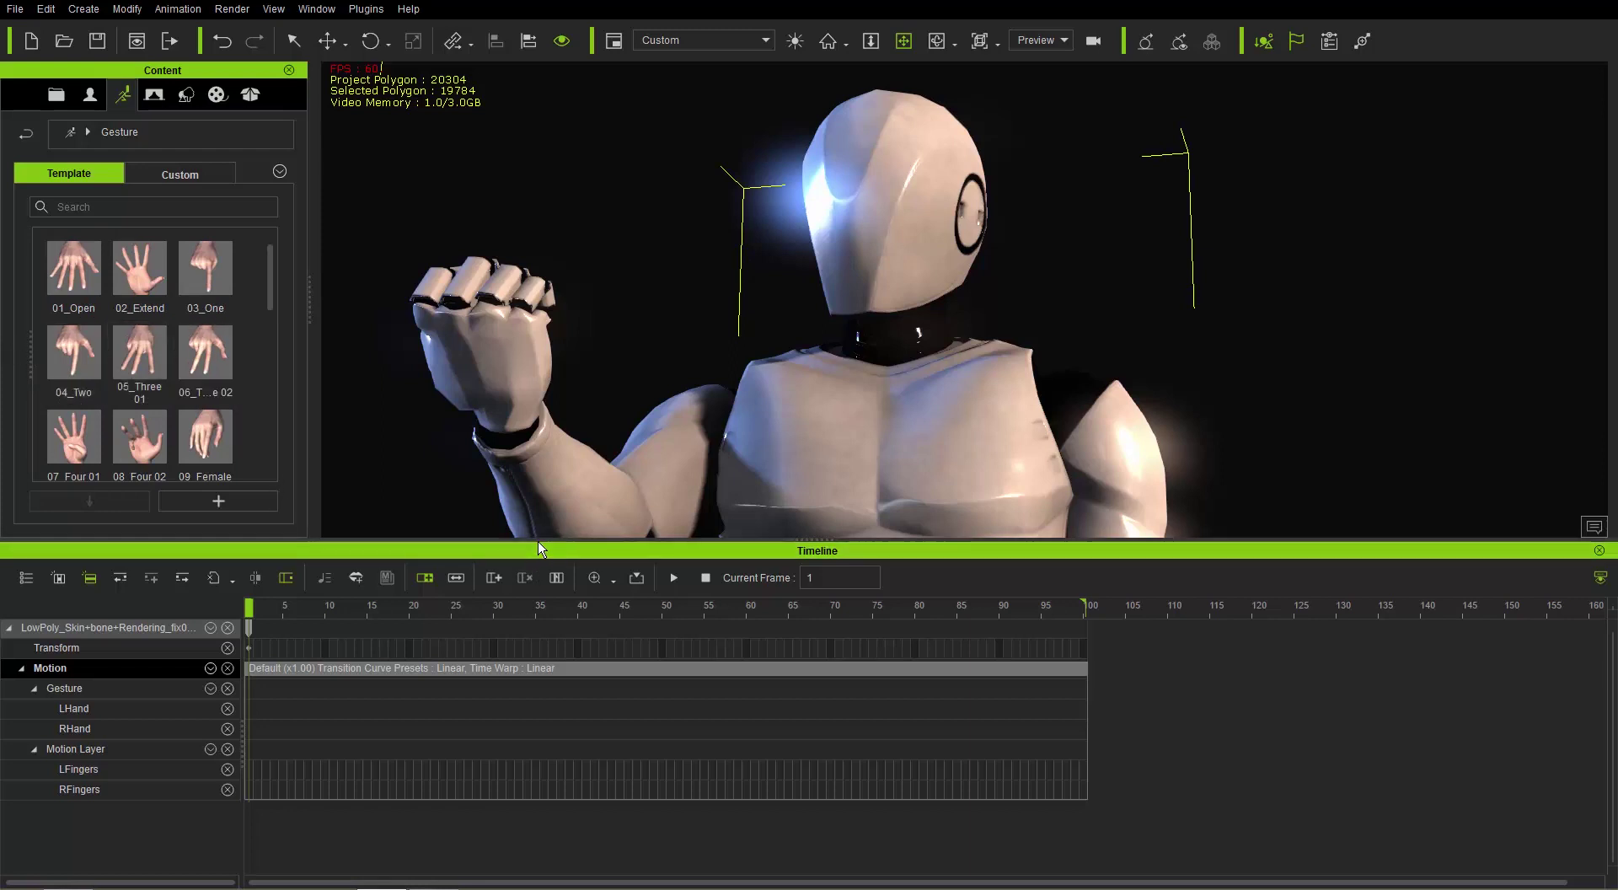
{"action": "left_click_drag", "start_coordinate": [543, 544], "coordinate": [541, 603]}
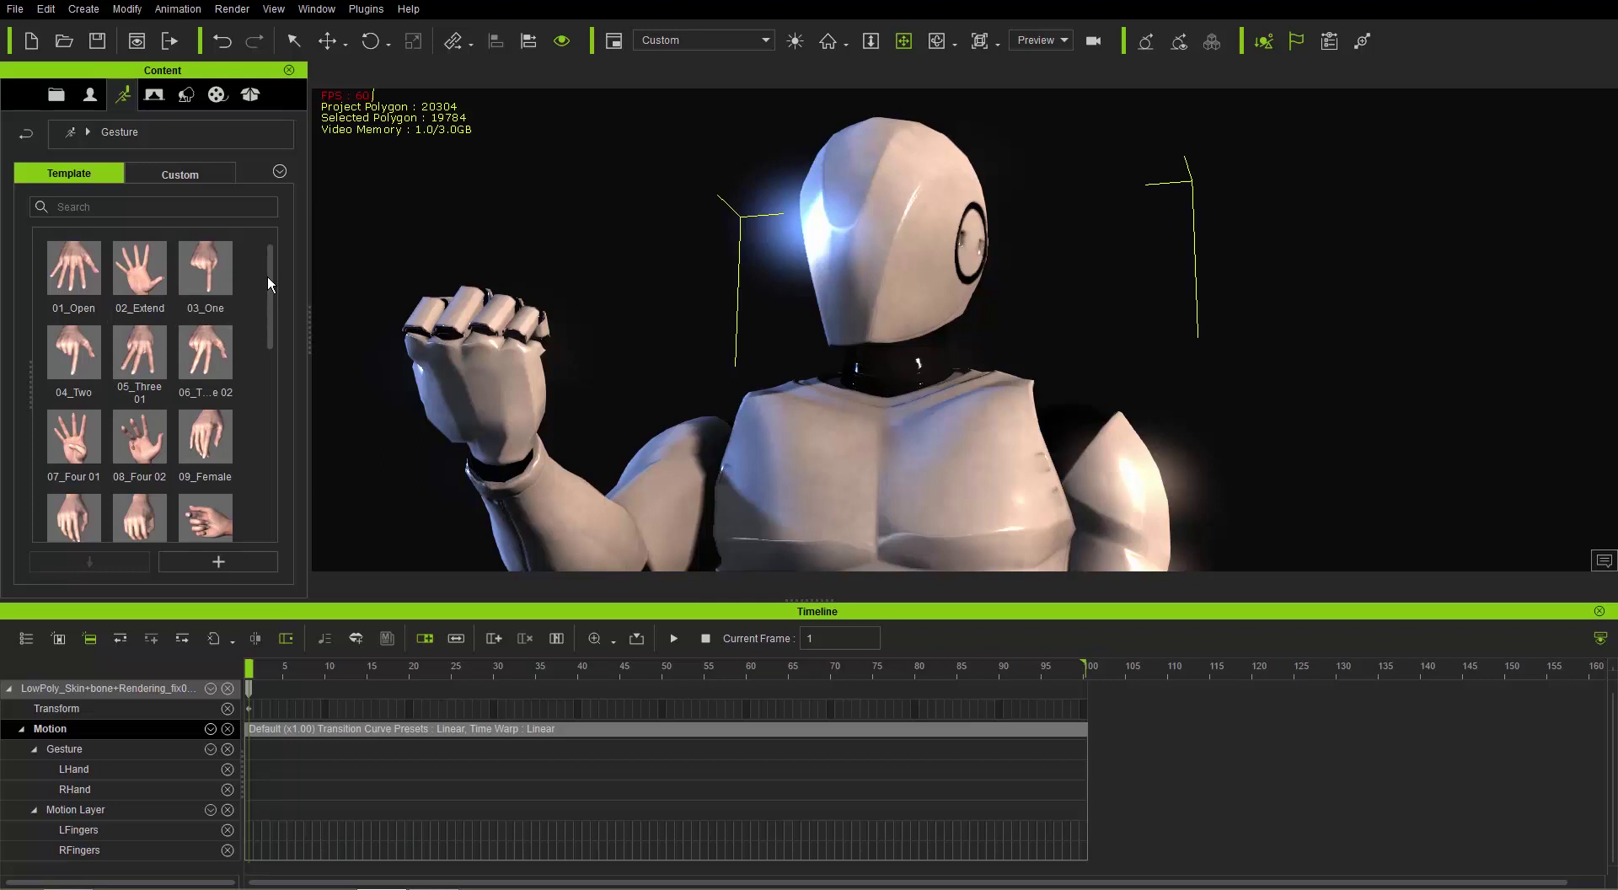
{"action": "left_click_drag", "start_coordinate": [268, 278], "coordinate": [278, 475]}
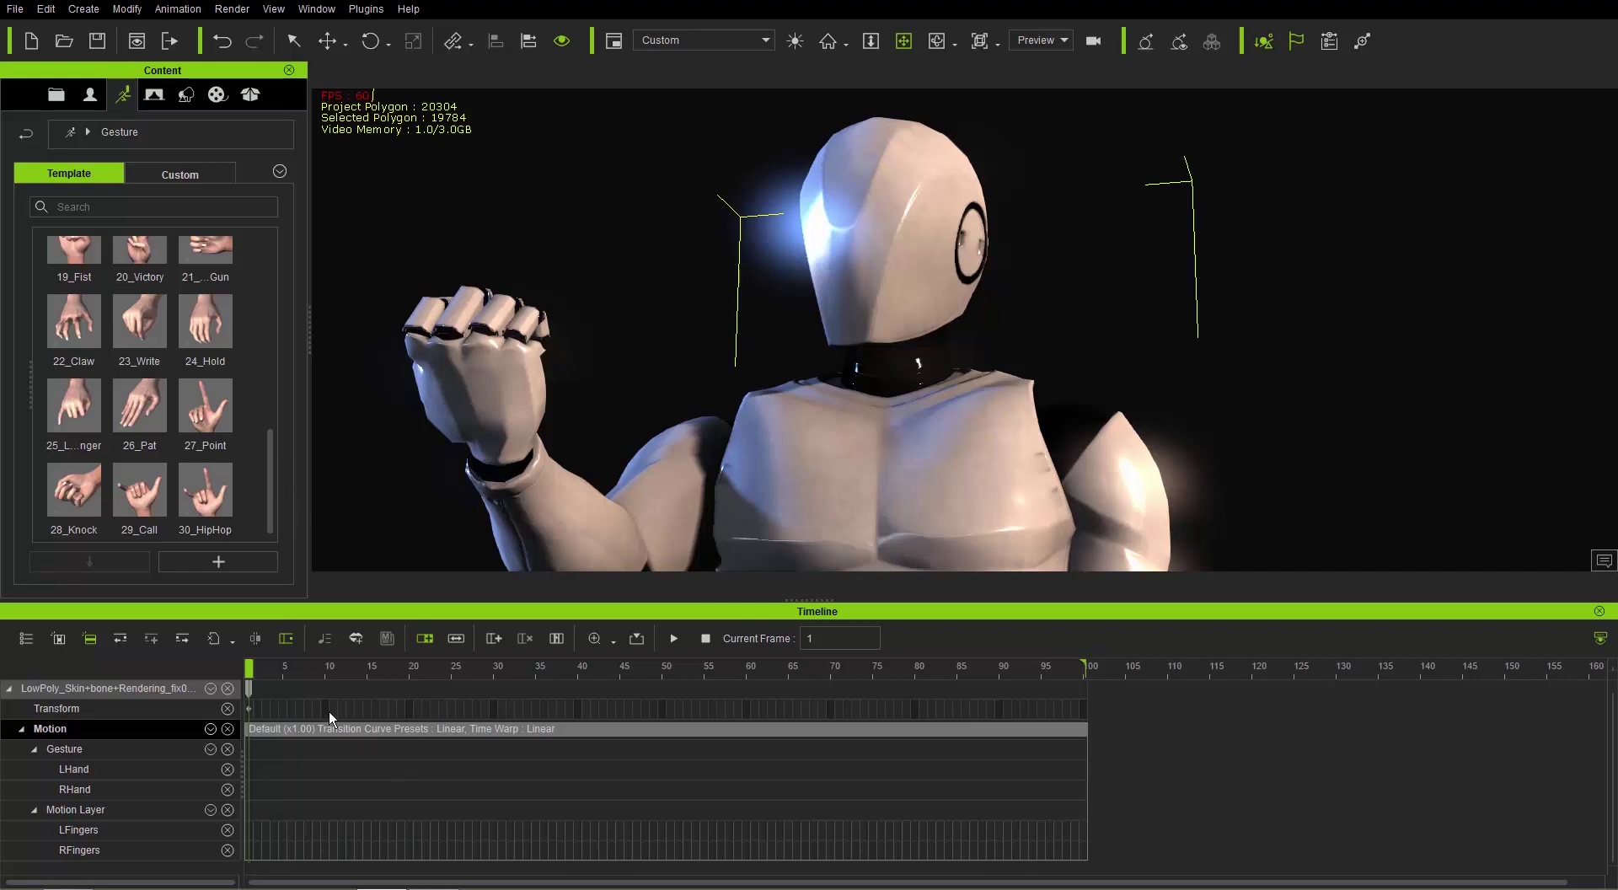
{"action": "left_click_drag", "start_coordinate": [311, 670], "coordinate": [222, 670]}
{"action": "double_click", "coordinate": [211, 487]}
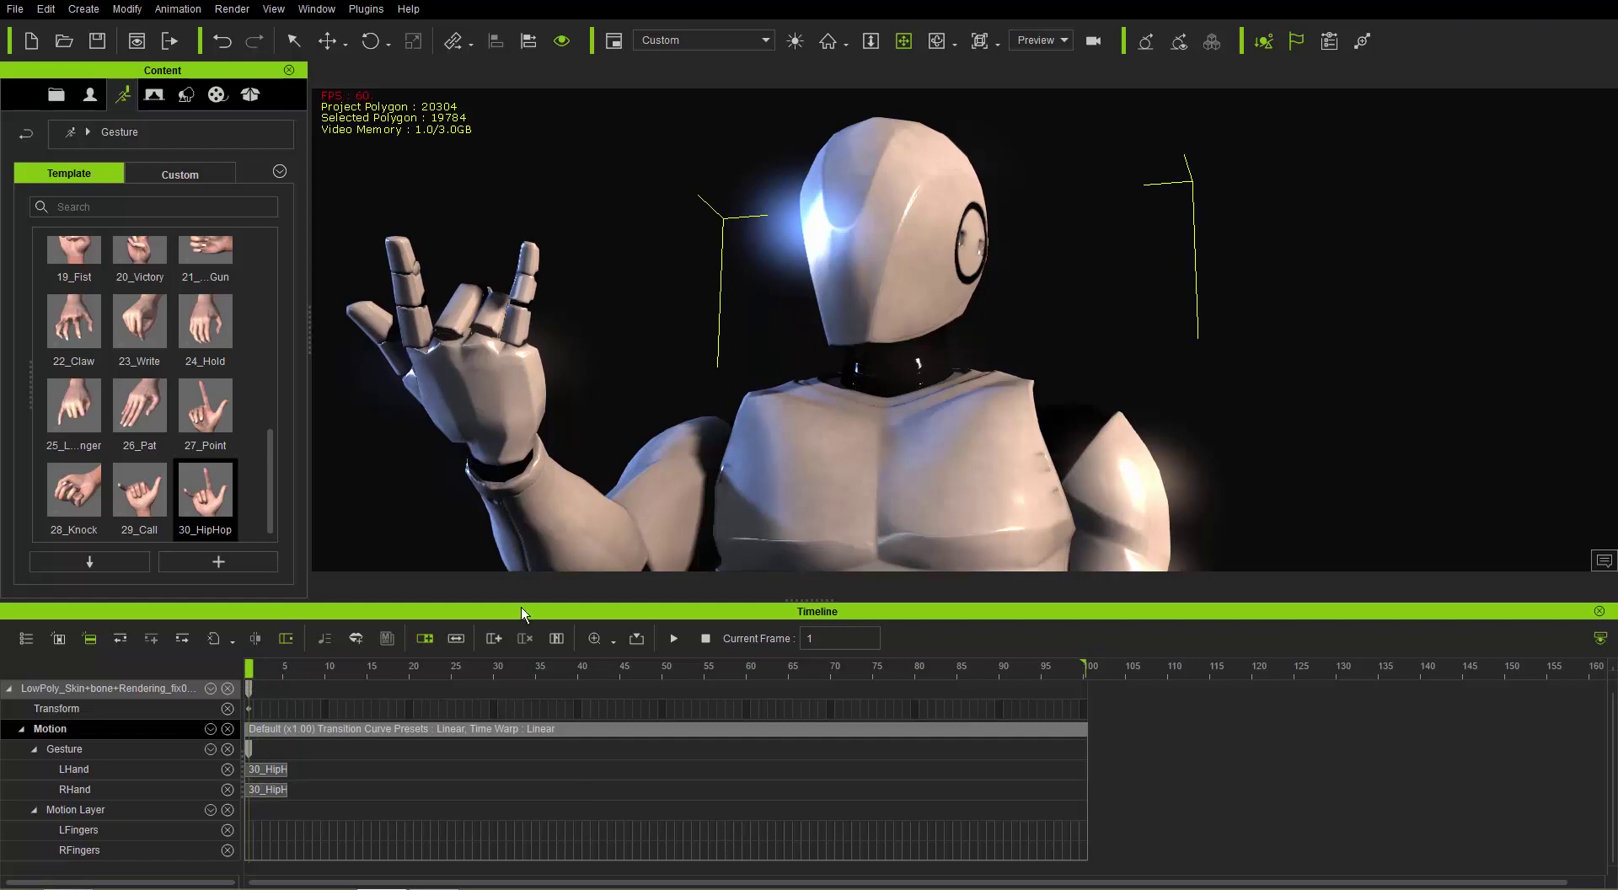
{"action": "left_click_drag", "start_coordinate": [345, 671], "coordinate": [725, 676]}
{"action": "key", "text": "space"}
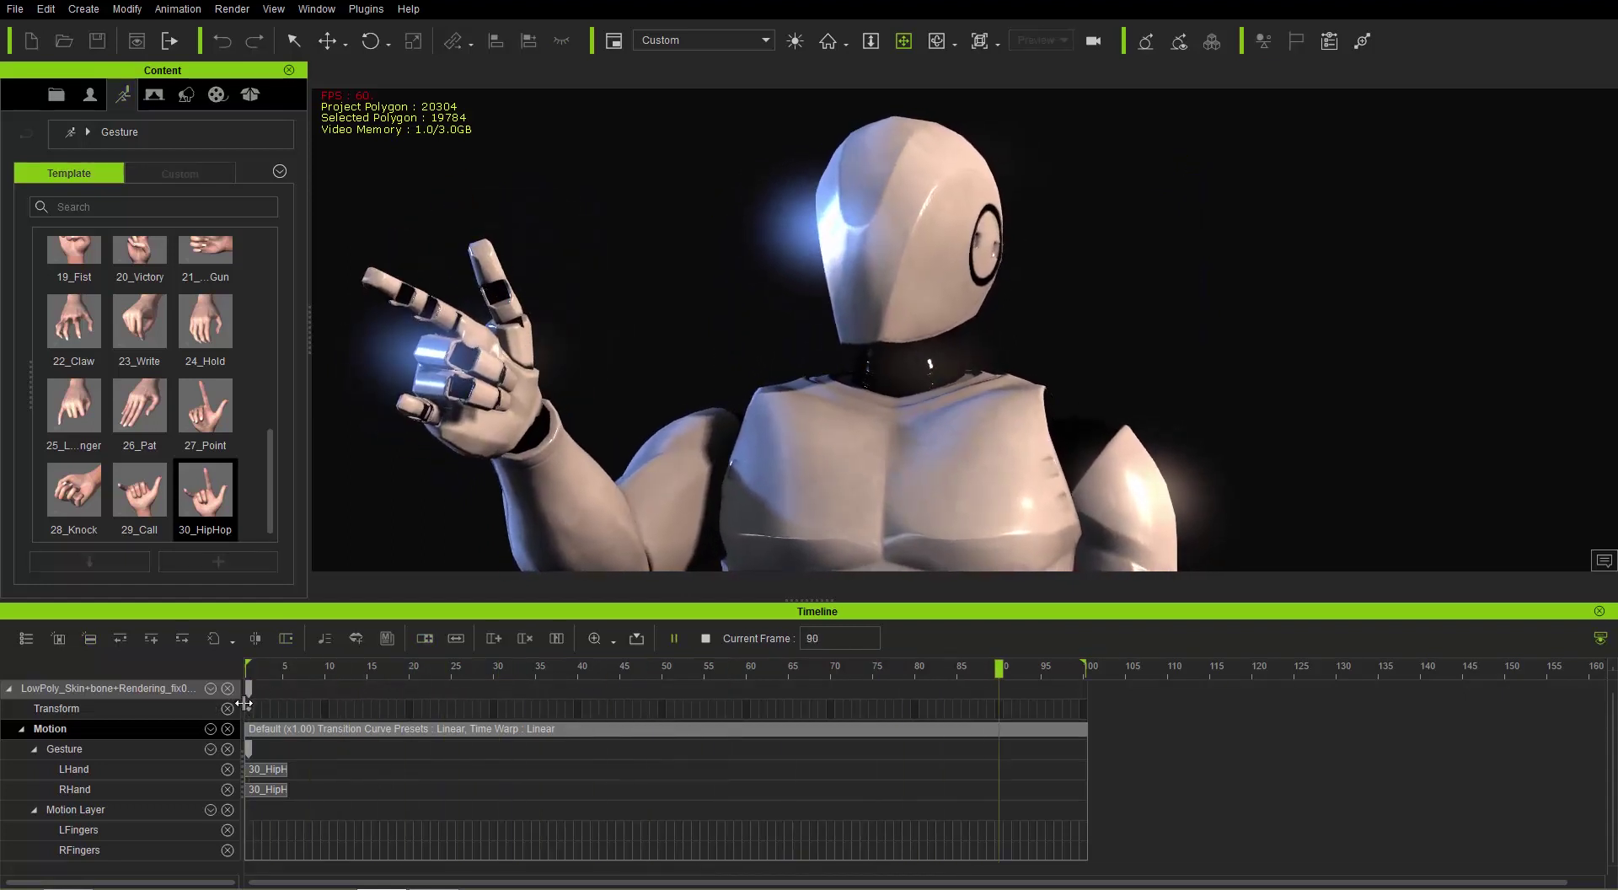
{"action": "key", "text": "space"}
{"action": "left_click", "coordinate": [274, 668]}
{"action": "key", "text": "space"}
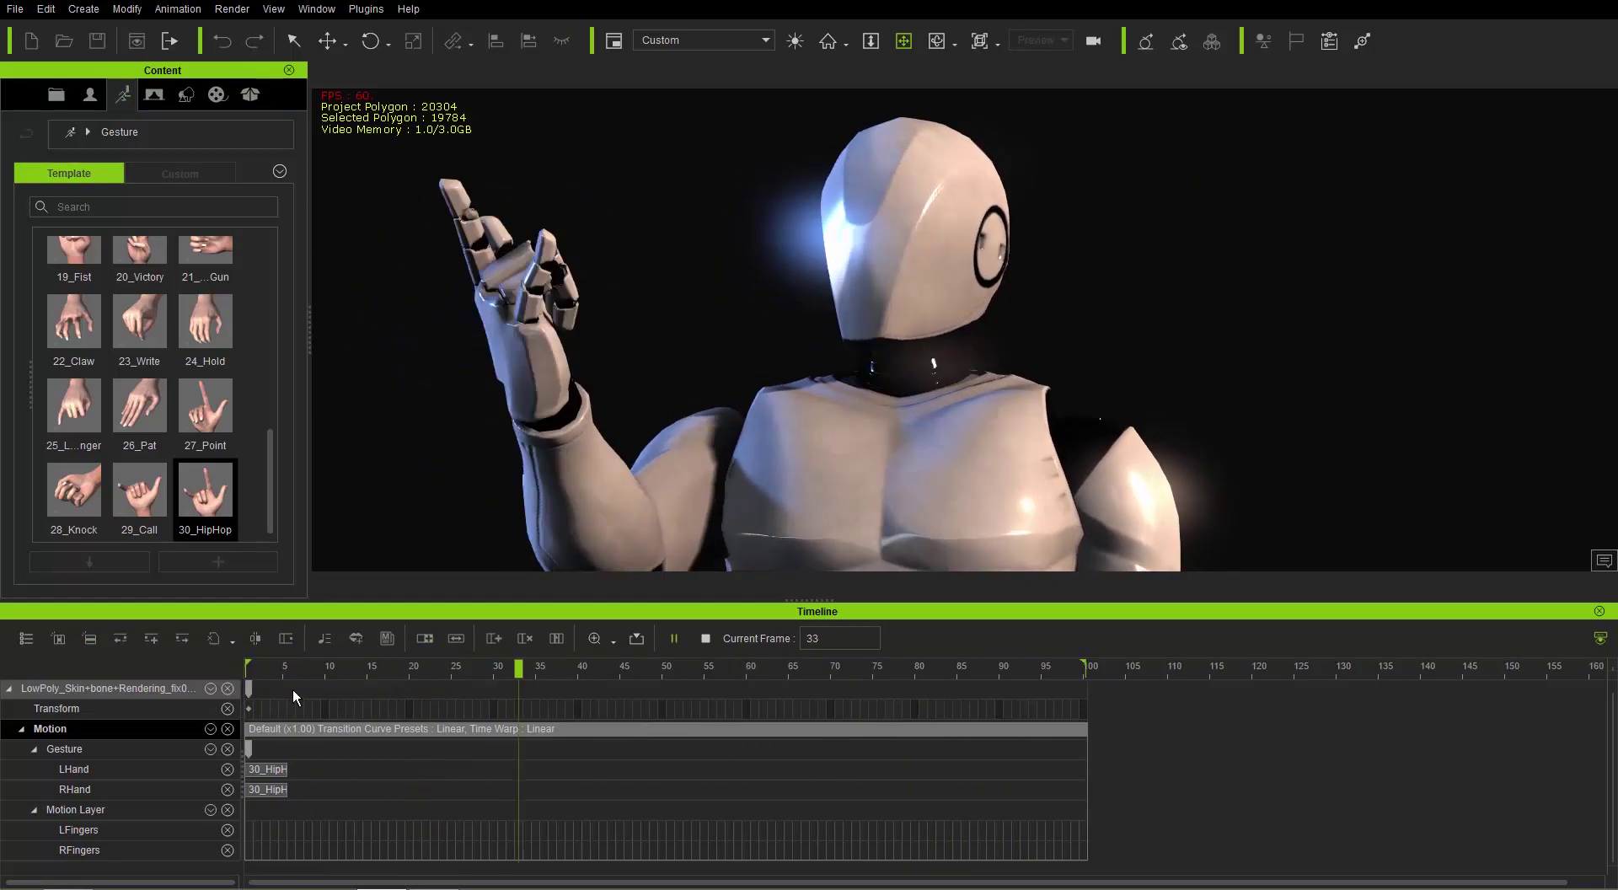
{"action": "key", "text": "space"}
{"action": "left_click", "coordinate": [266, 769]}
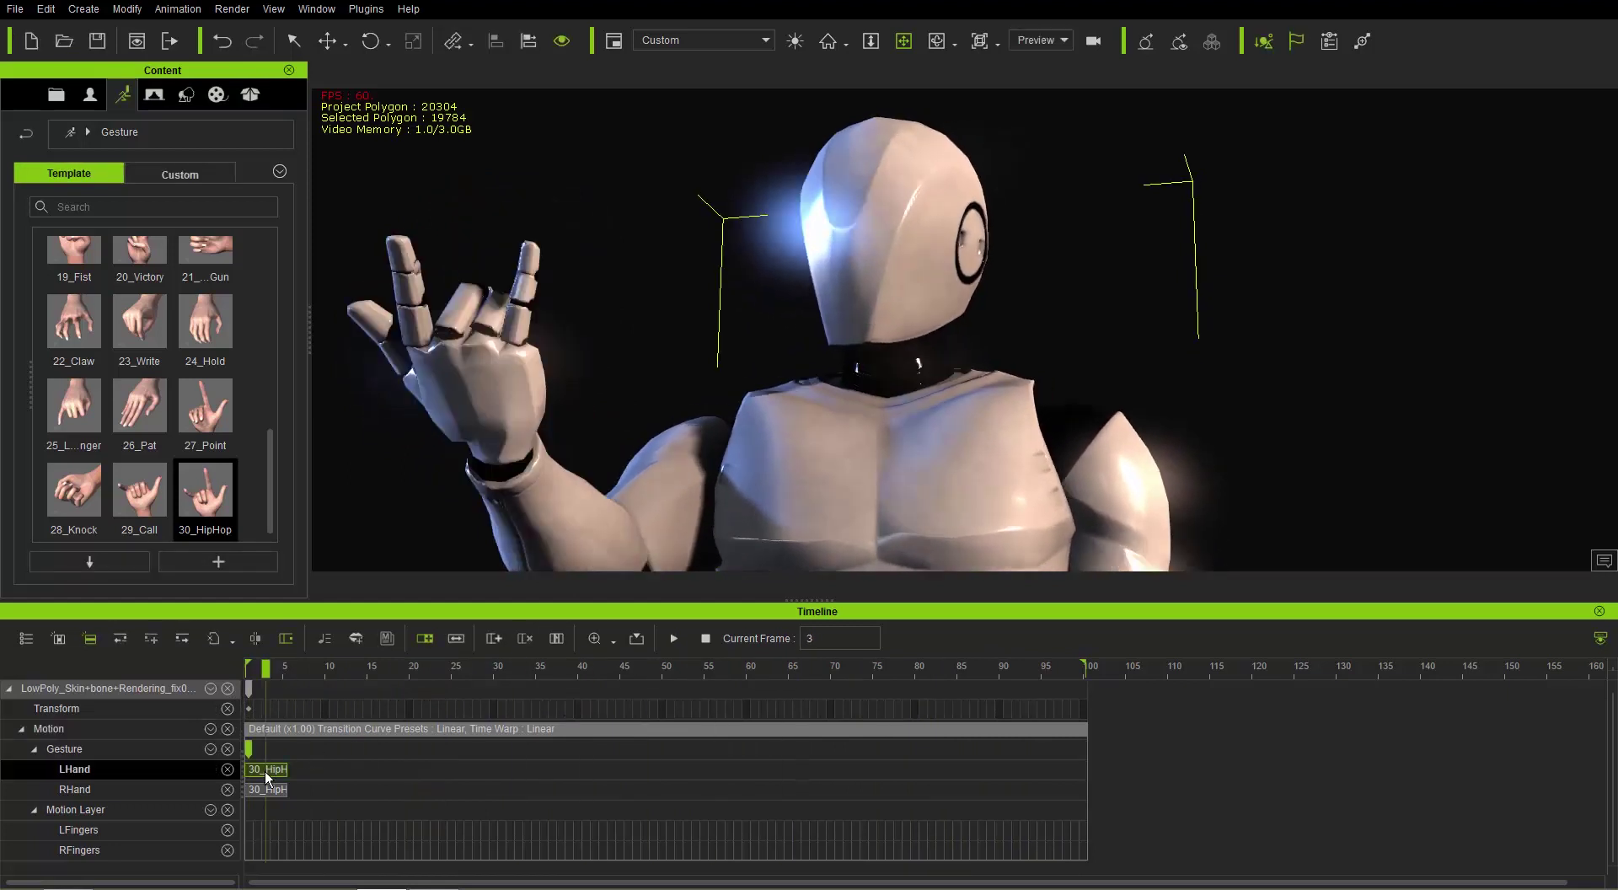
{"action": "left_click_drag", "start_coordinate": [265, 771], "coordinate": [267, 786]}
{"action": "key", "text": "Delete"}
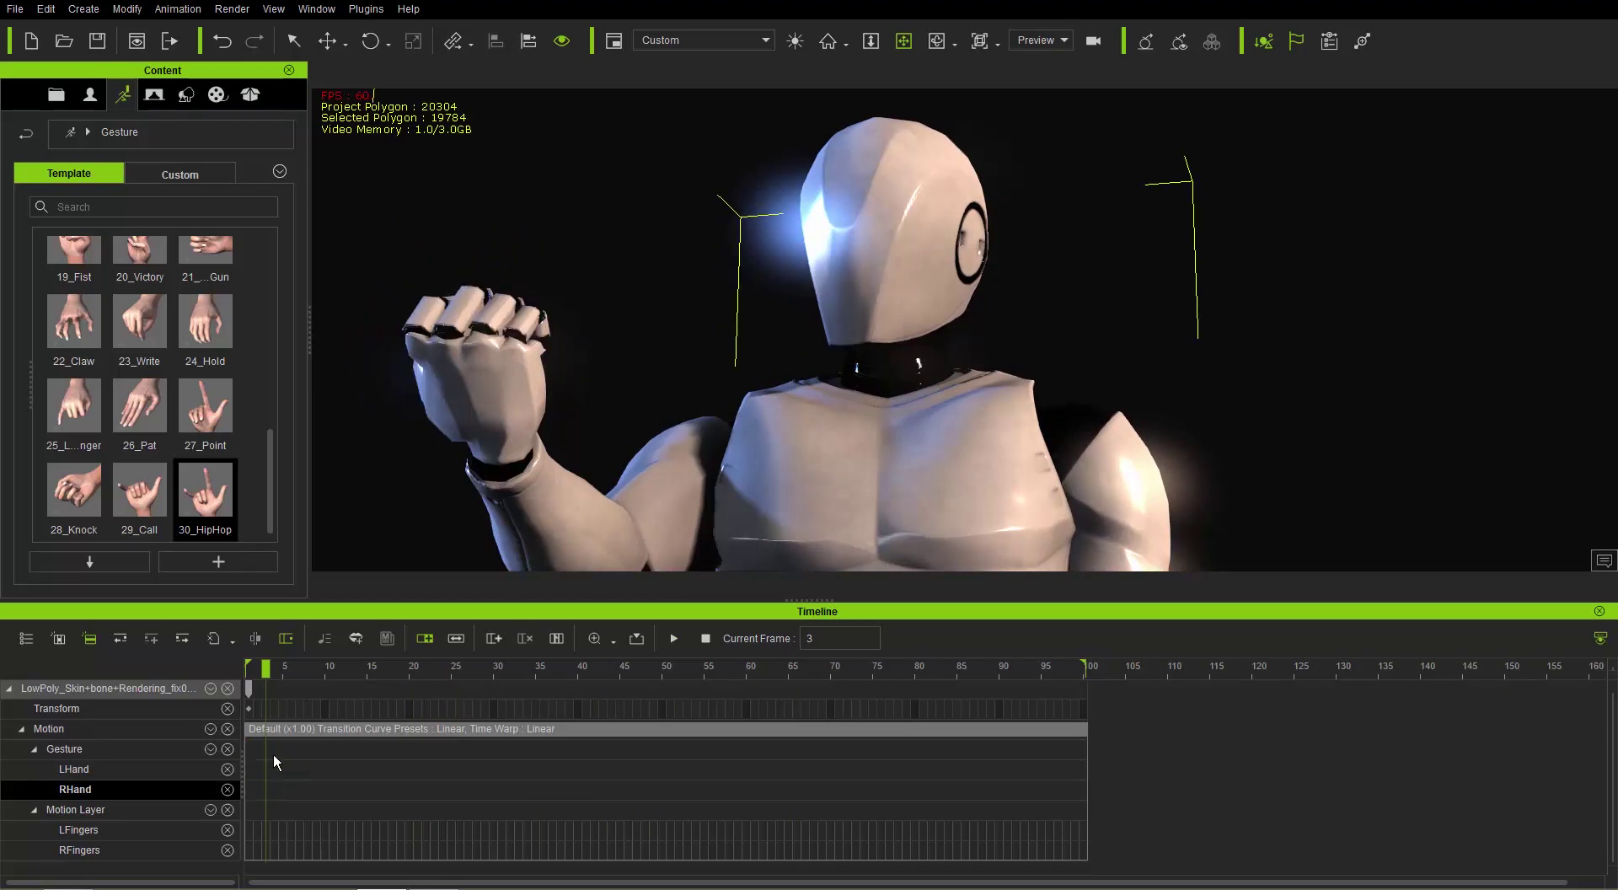
{"action": "left_click", "coordinate": [251, 668]}
{"action": "left_click_drag", "start_coordinate": [242, 670], "coordinate": [233, 669]}
Apply the 30_HipHop gesture to both hands, preview it, and move the playhead to frame 48
{"action": "key", "text": "space"}
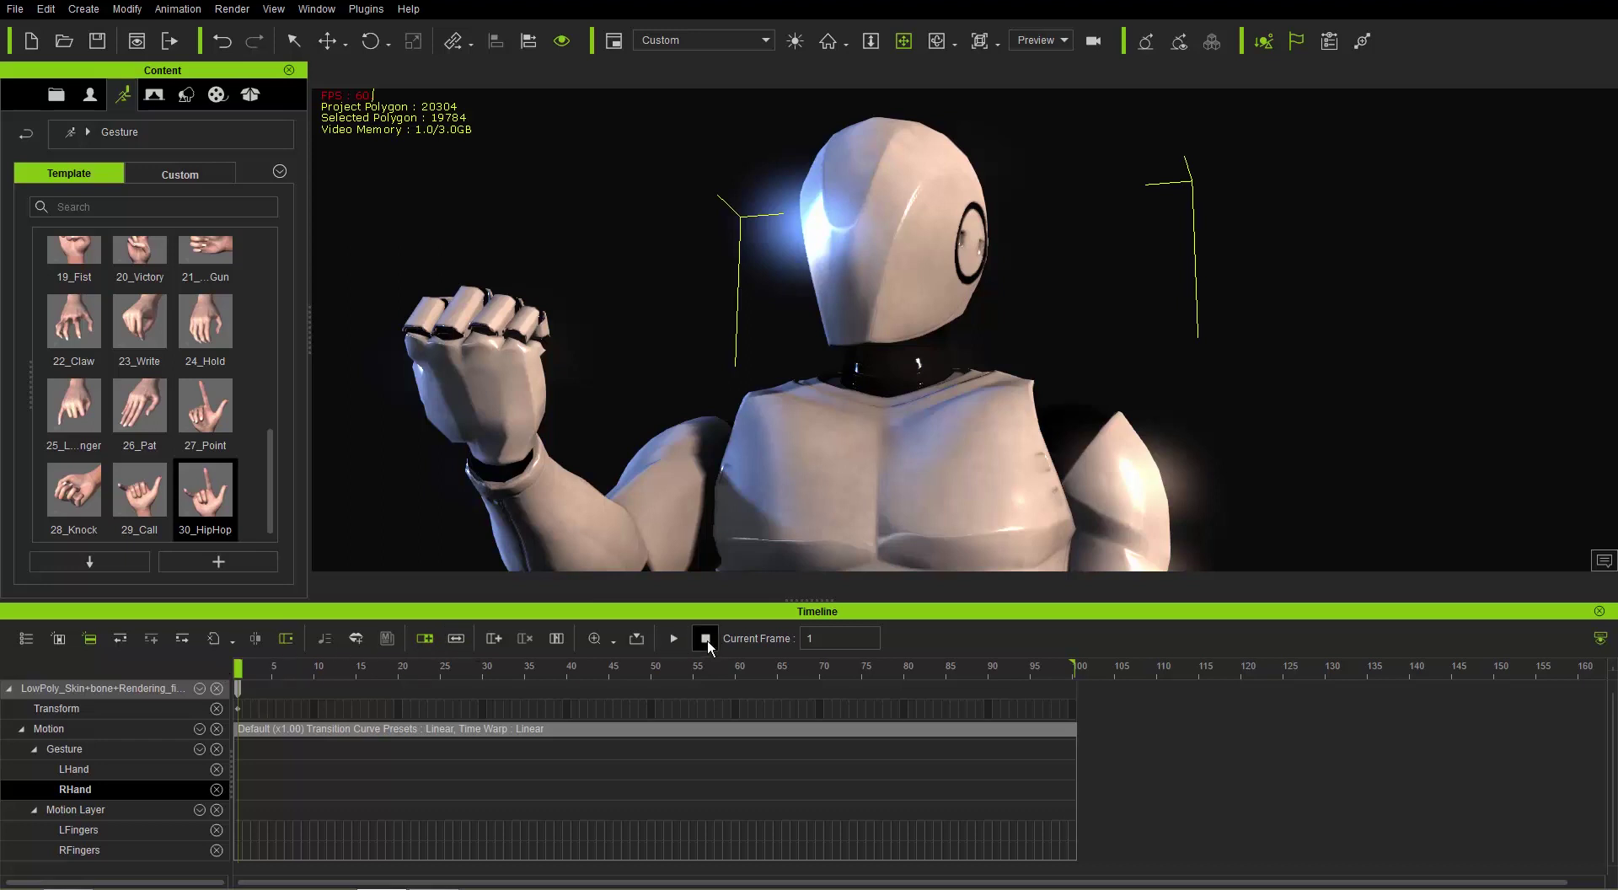
{"action": "double_click", "coordinate": [217, 490]}
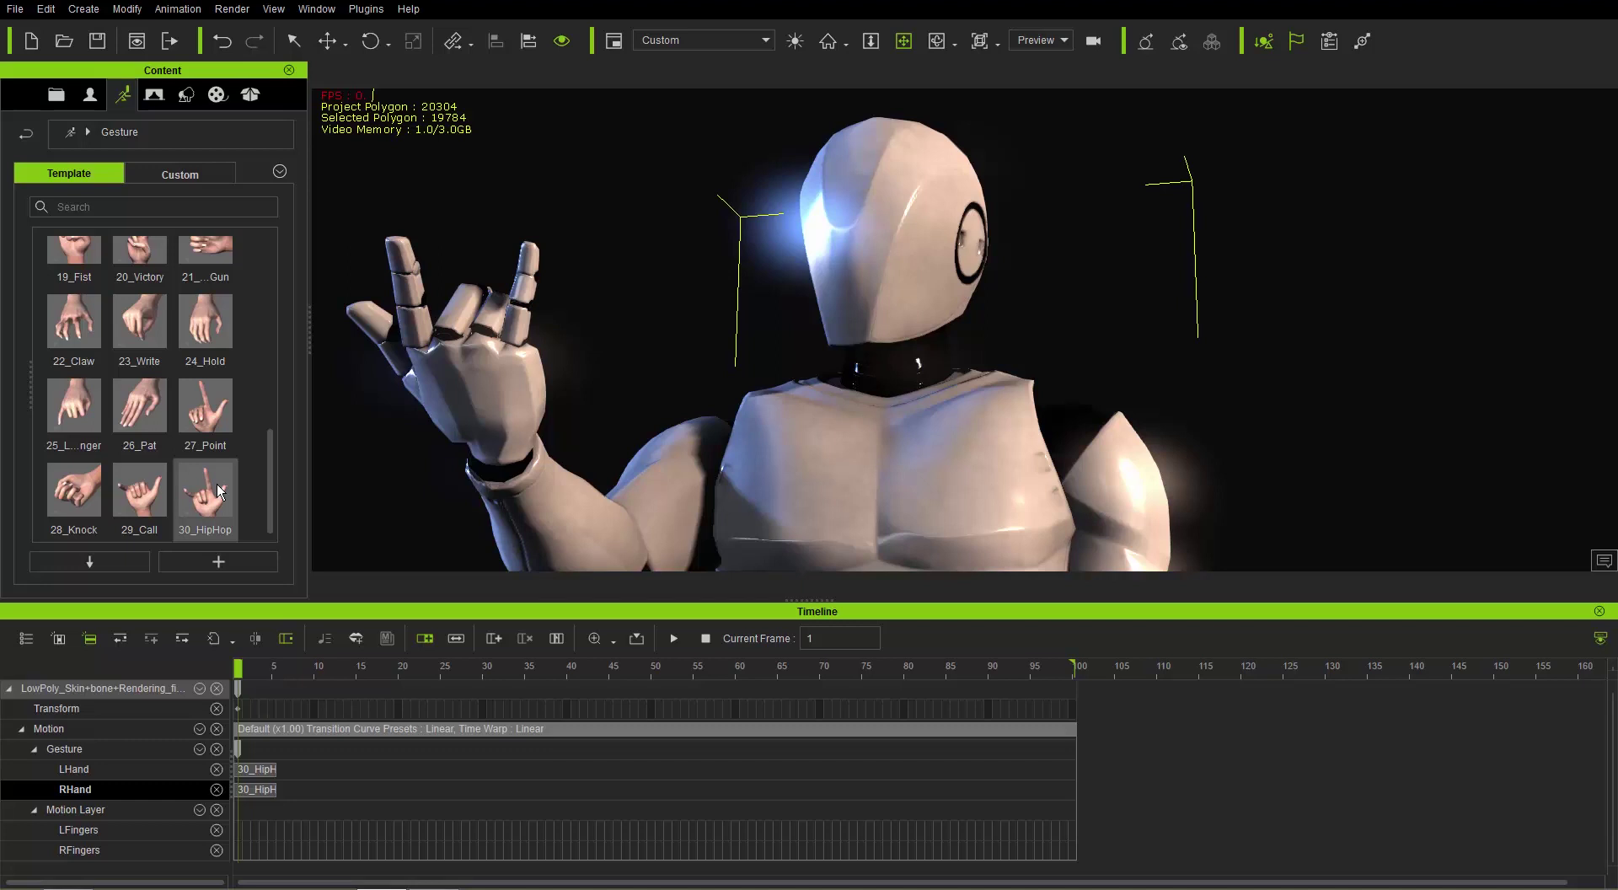
{"action": "key", "text": "space"}
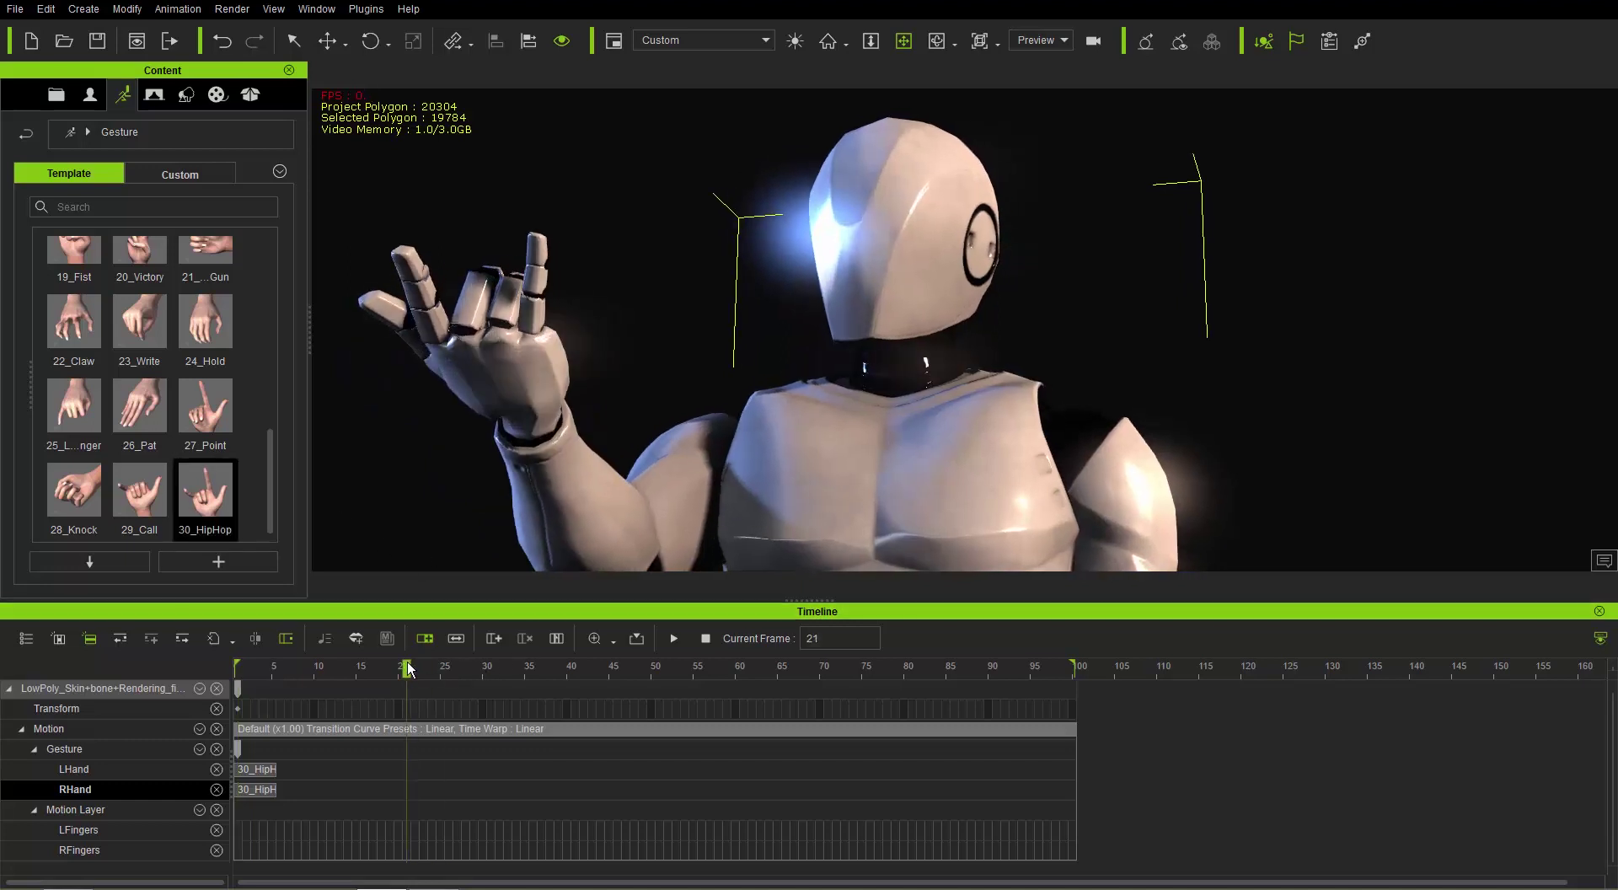
{"action": "left_click_drag", "start_coordinate": [563, 672], "coordinate": [630, 667]}
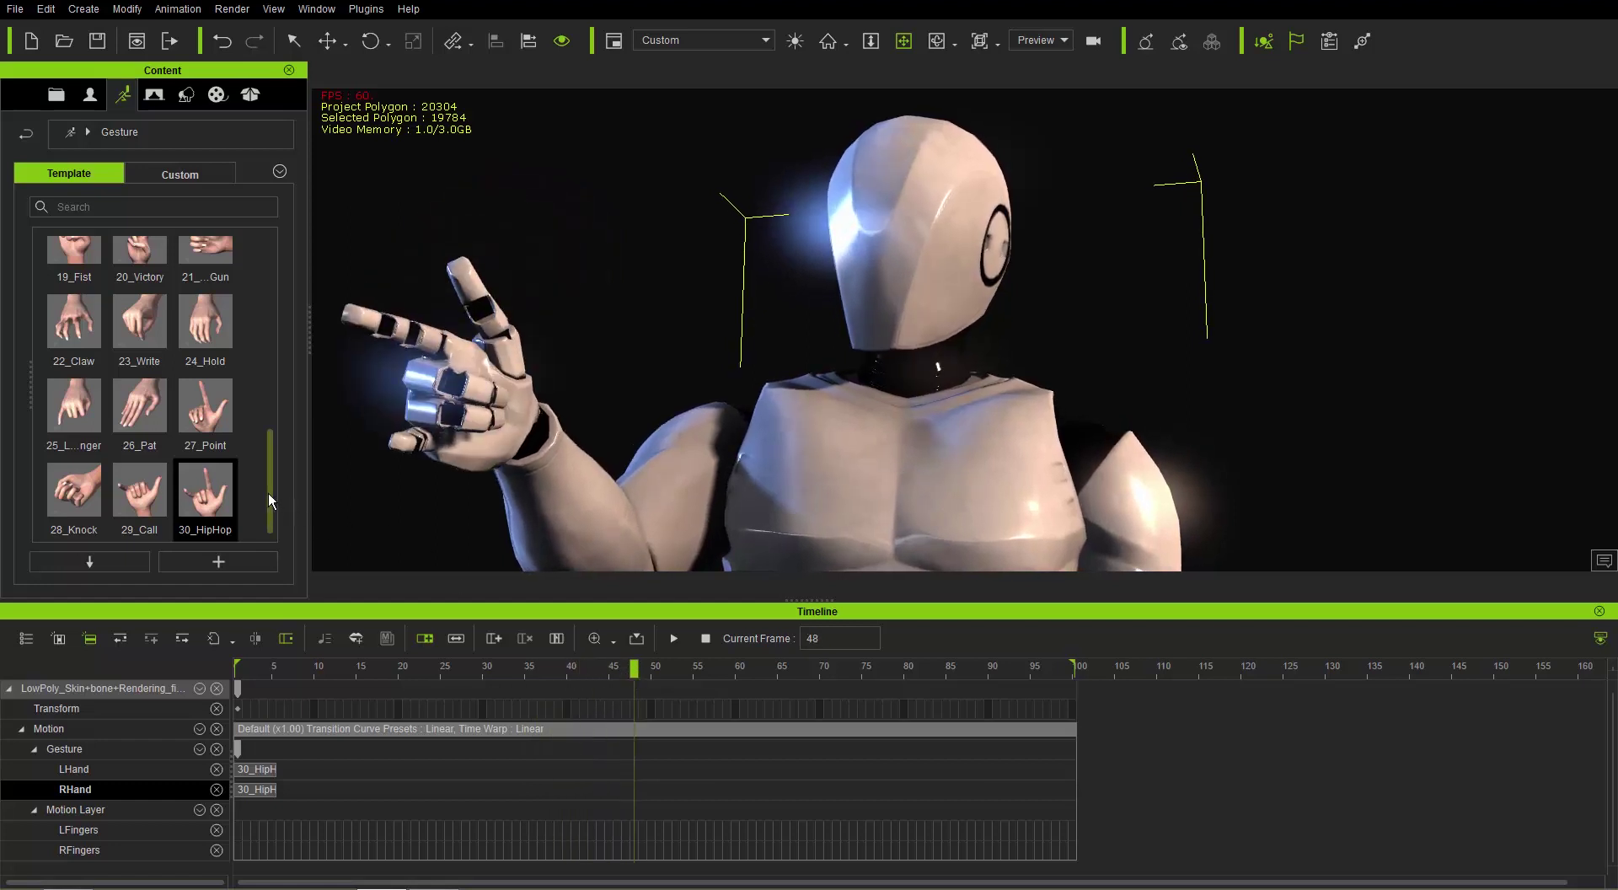
{"action": "left_click_drag", "start_coordinate": [268, 493], "coordinate": [277, 399]}
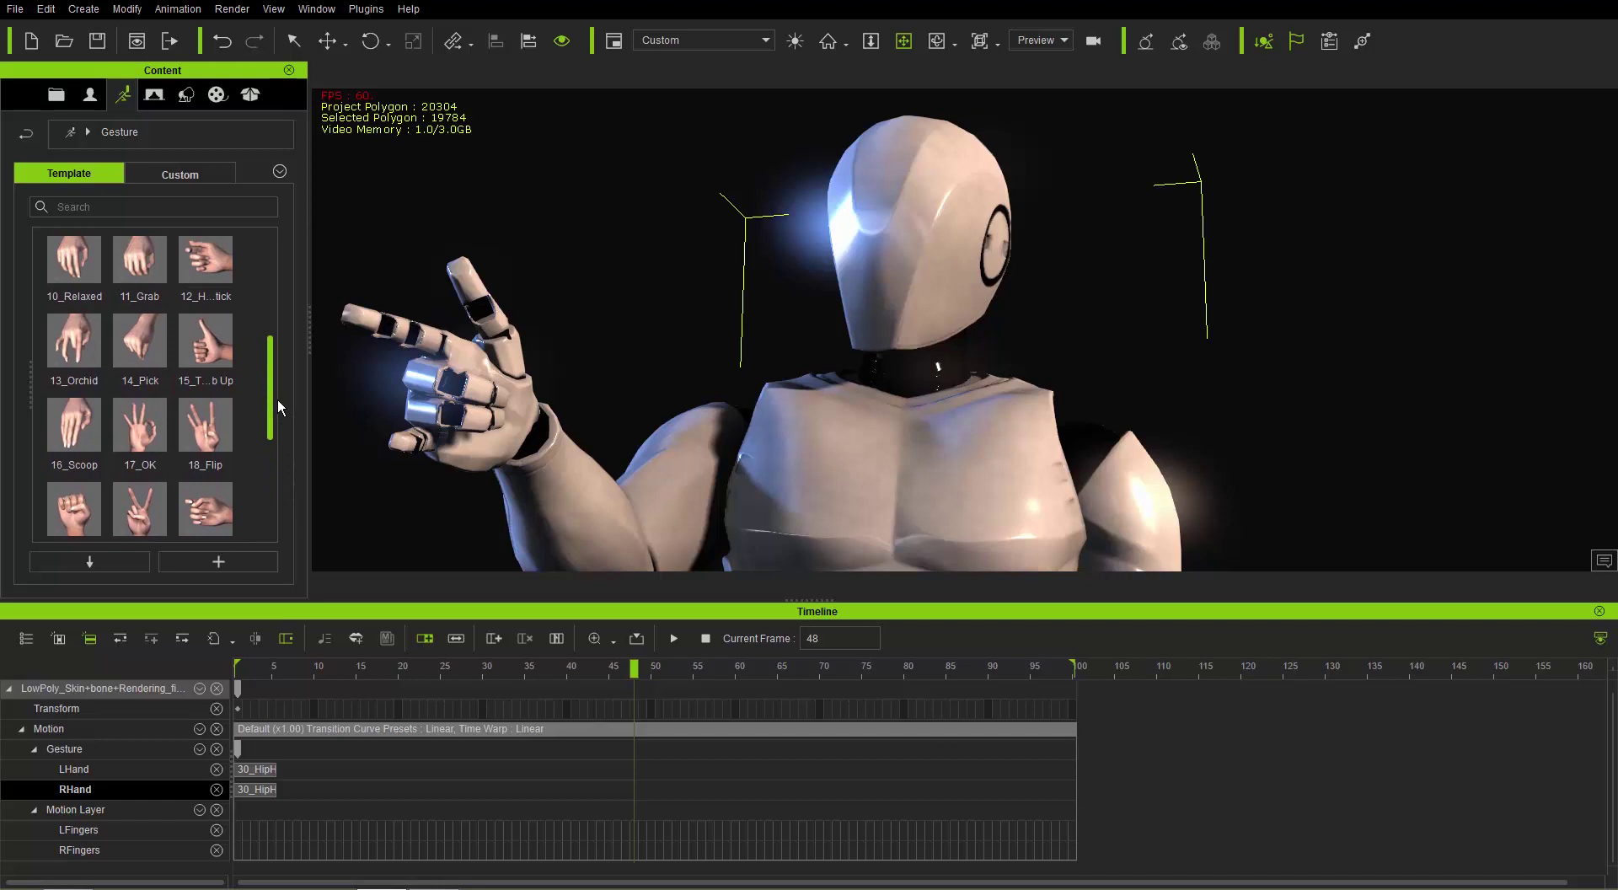
Add the 15_Thumb Up gesture at frame 48 and play the hip-hop to thumbs-up blend
{"action": "double_click", "coordinate": [215, 341]}
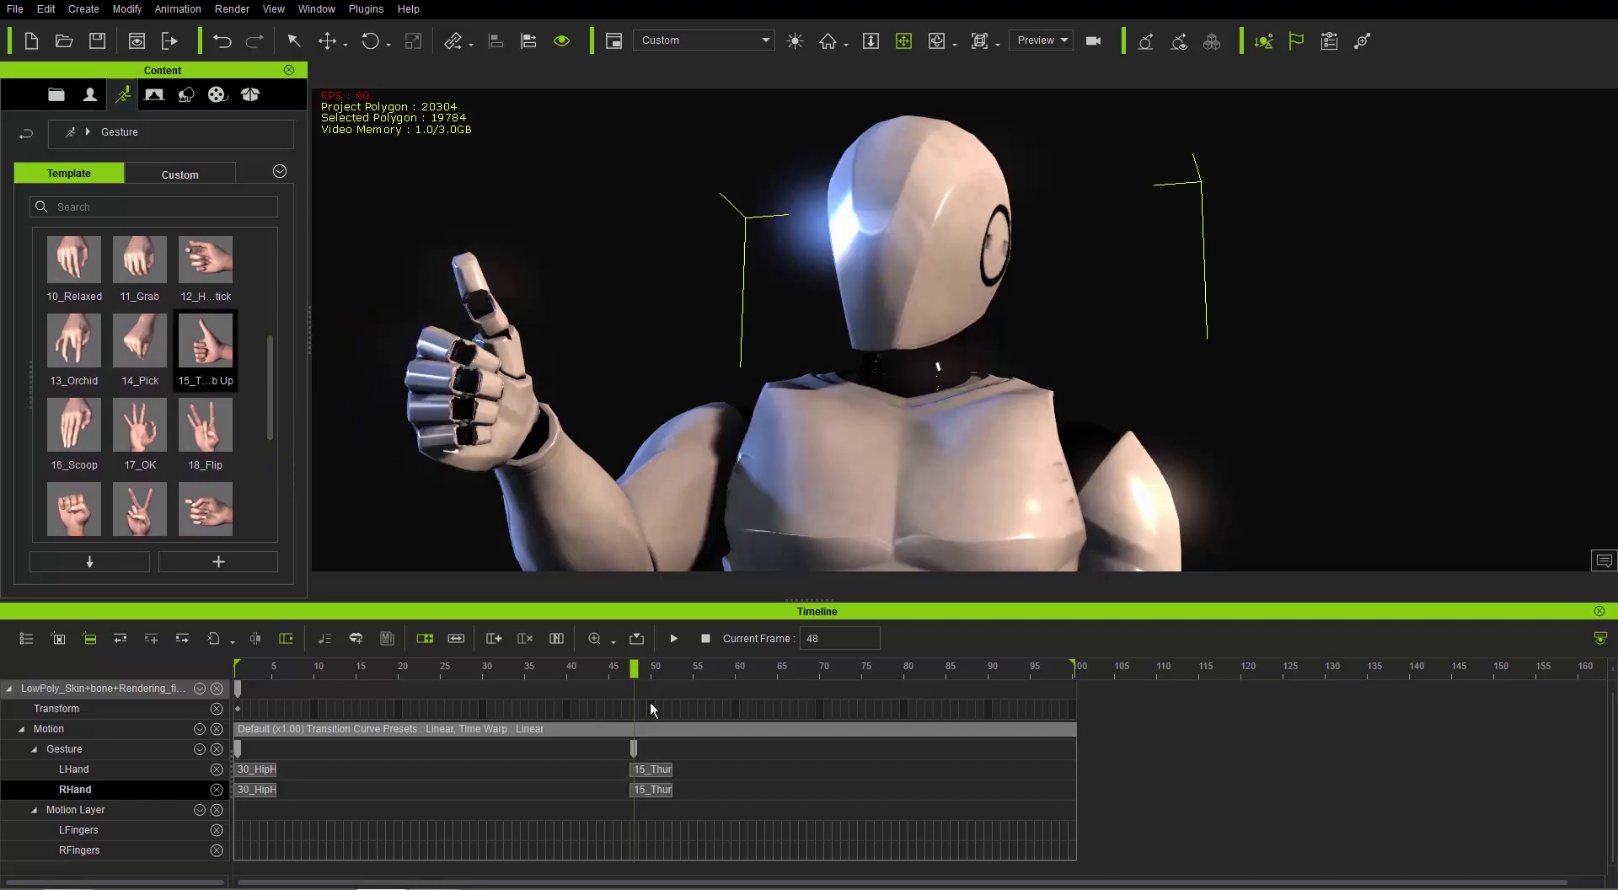
{"action": "left_click", "coordinate": [654, 771]}
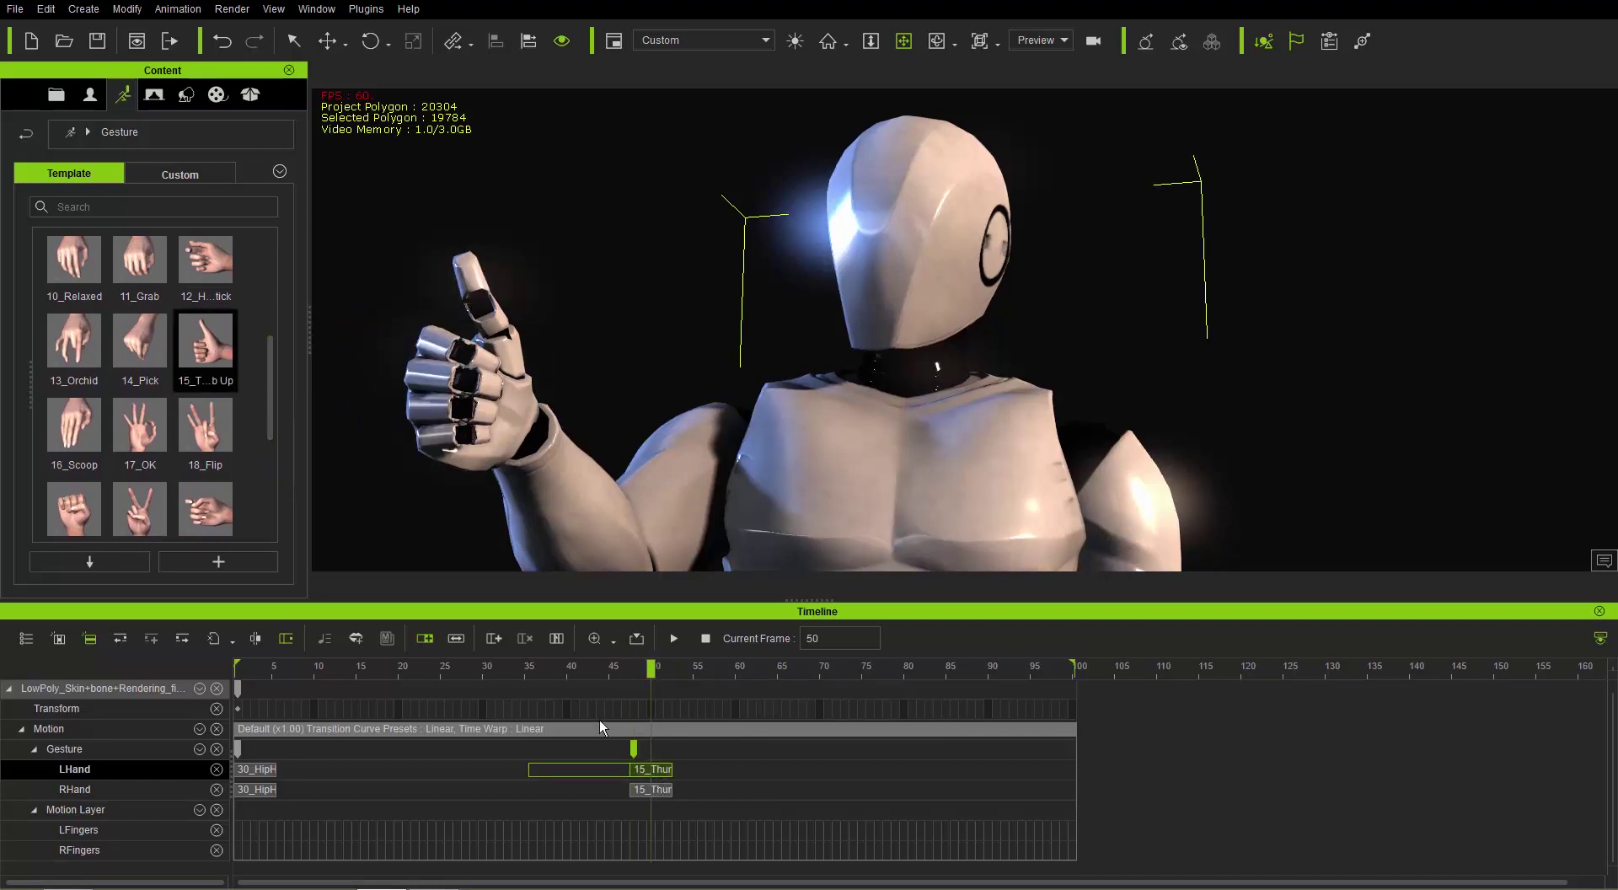
{"action": "left_click_drag", "start_coordinate": [543, 669], "coordinate": [218, 665]}
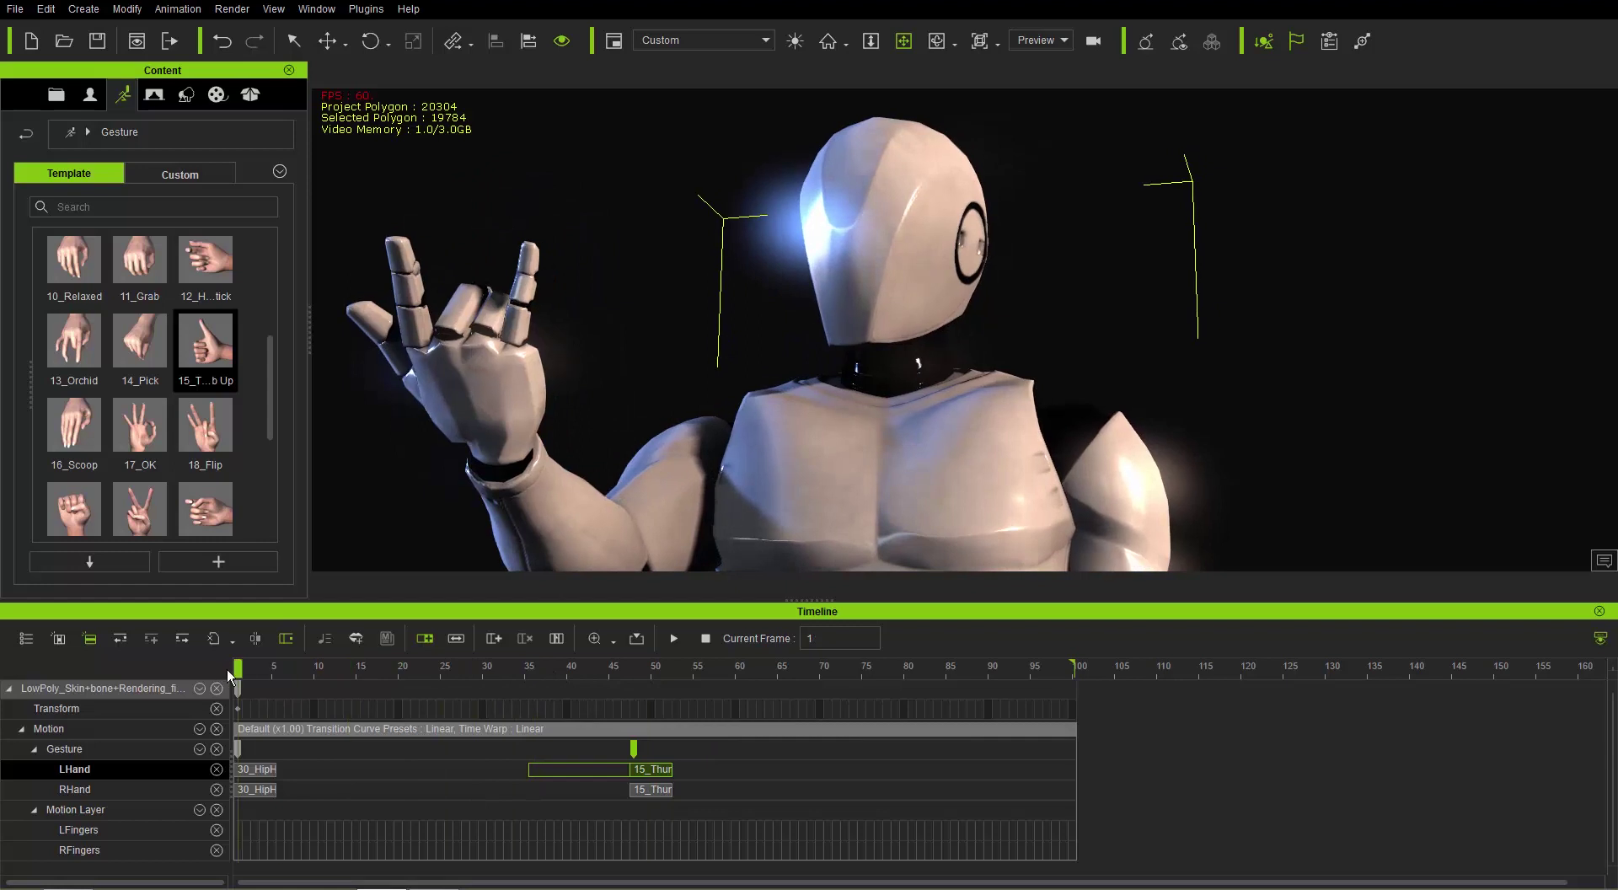
{"action": "key", "text": "space"}
{"action": "key", "text": "space"}
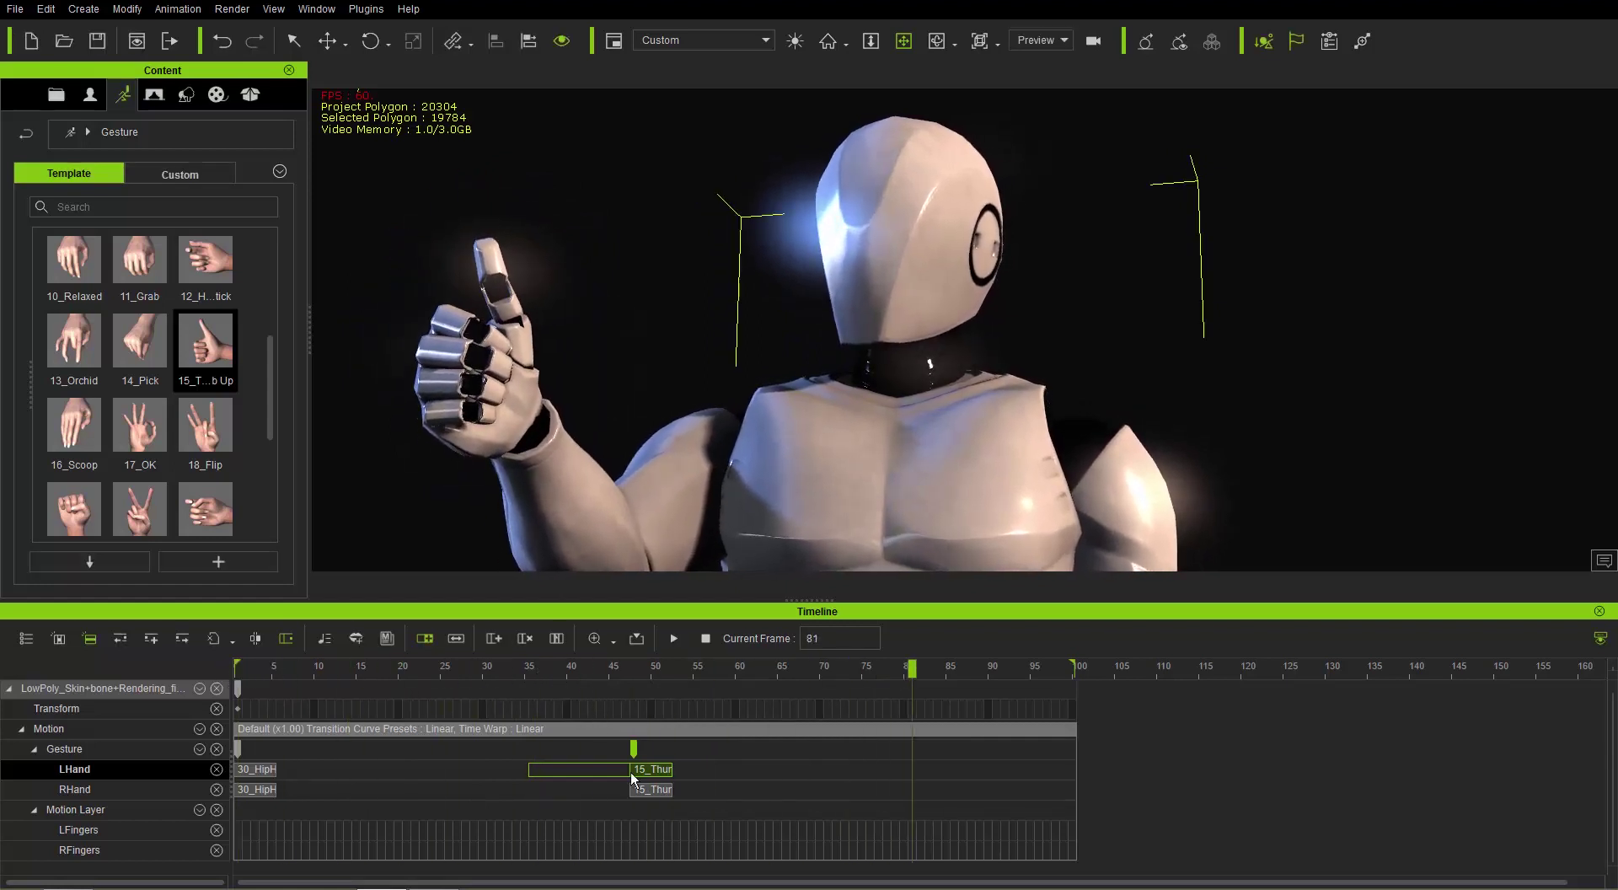
Move both hands' 15_Thumb Up clips about 6 frames earlier and preview the blend
{"action": "left_click", "coordinate": [661, 790]}
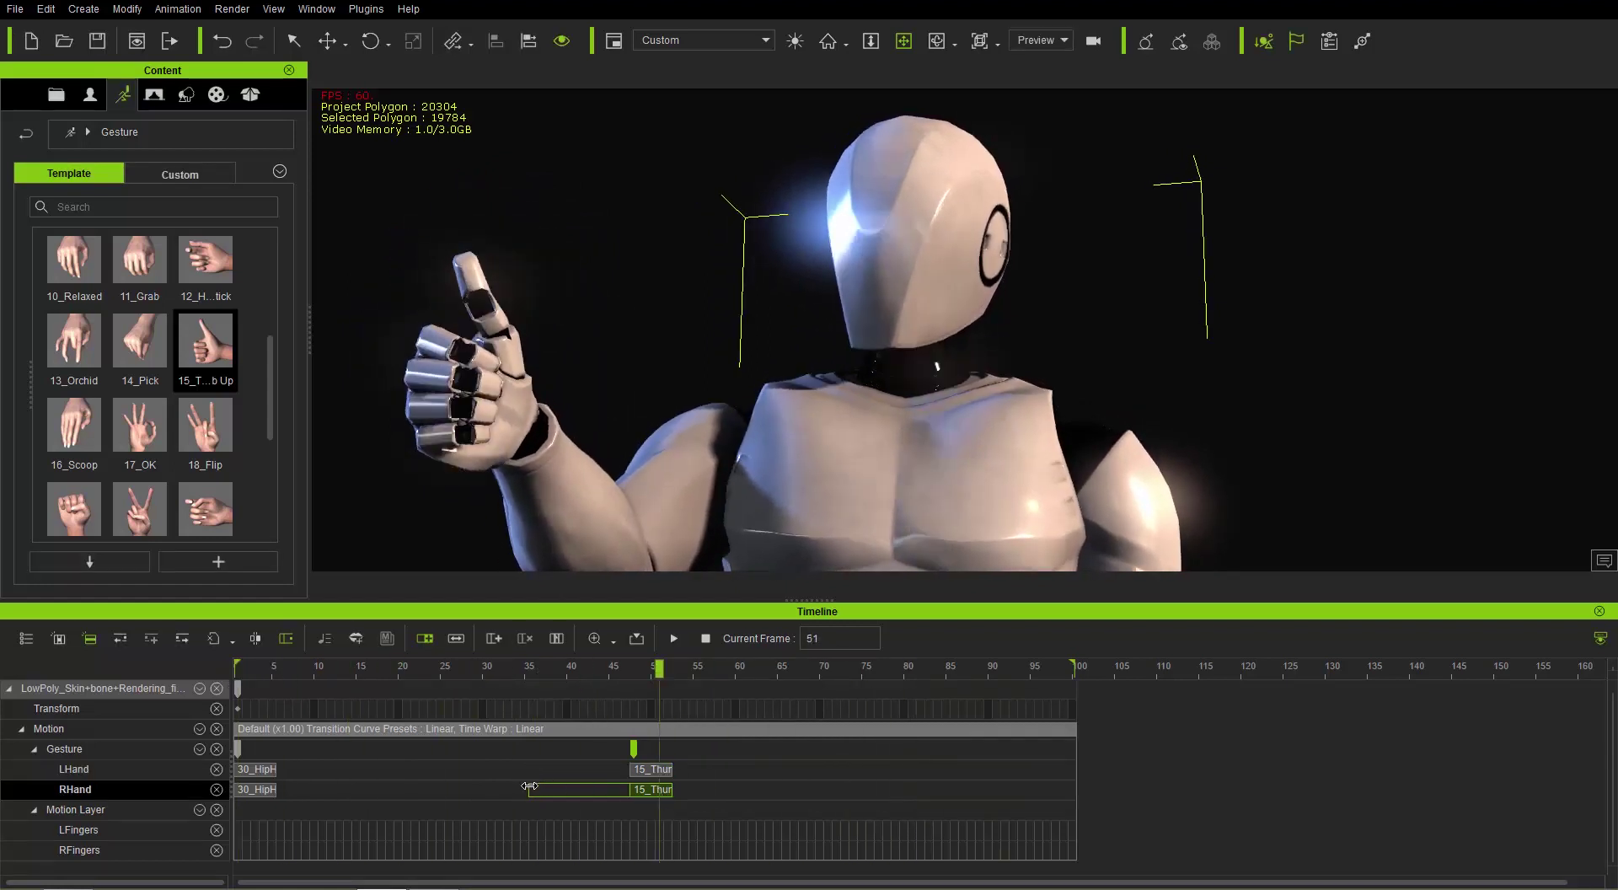
{"action": "left_click", "coordinate": [655, 770]}
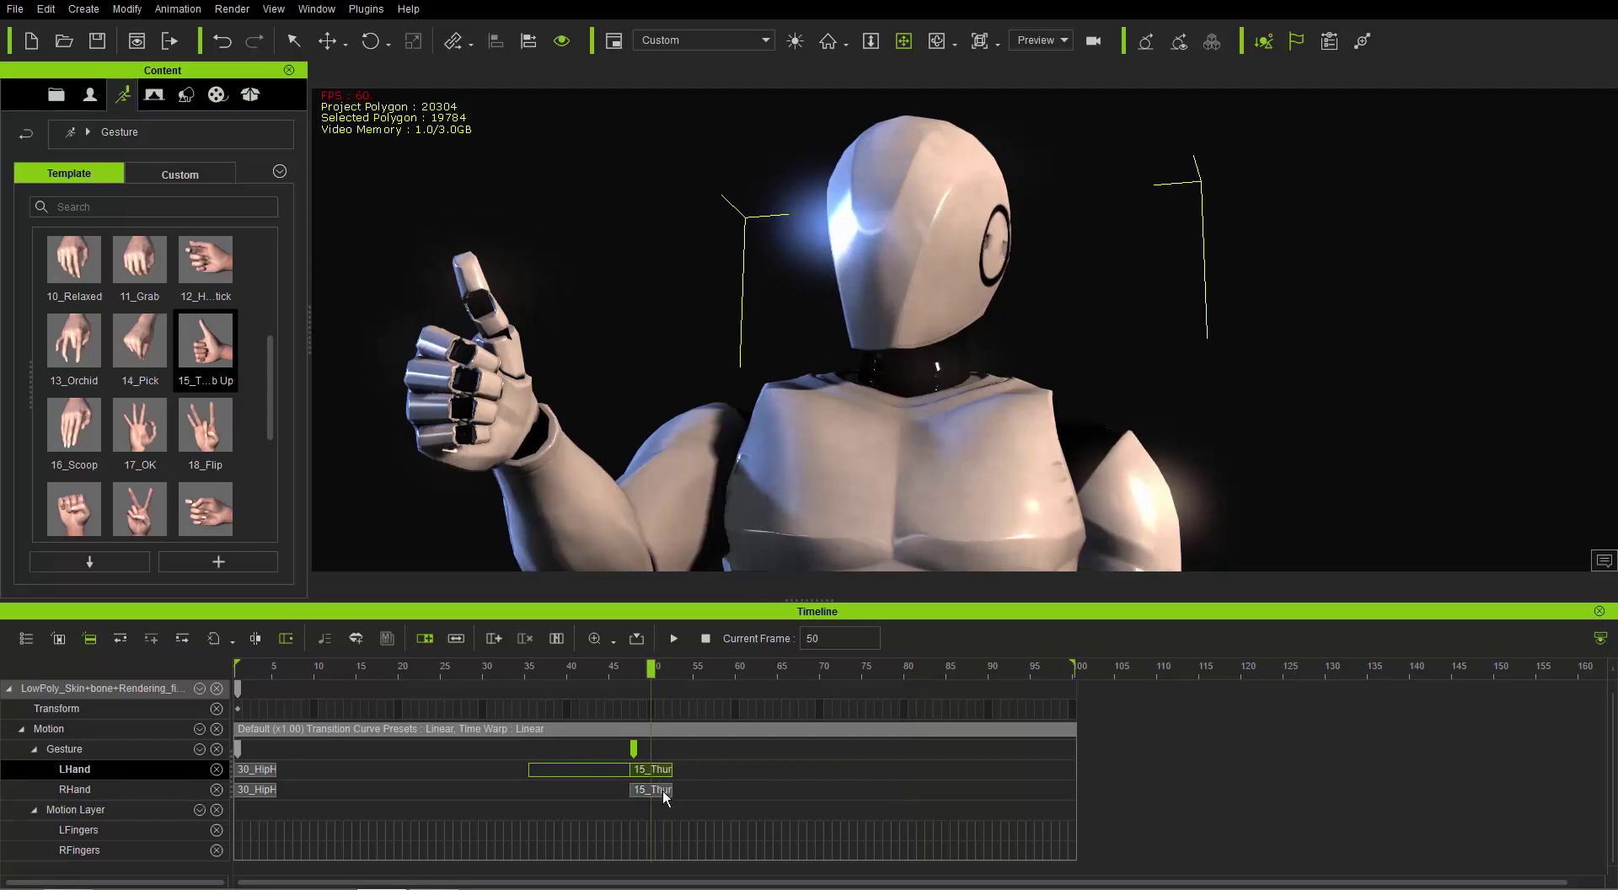
{"action": "left_click", "coordinate": [664, 797]}
{"action": "left_click", "coordinate": [657, 772], "text": "ctrl"}
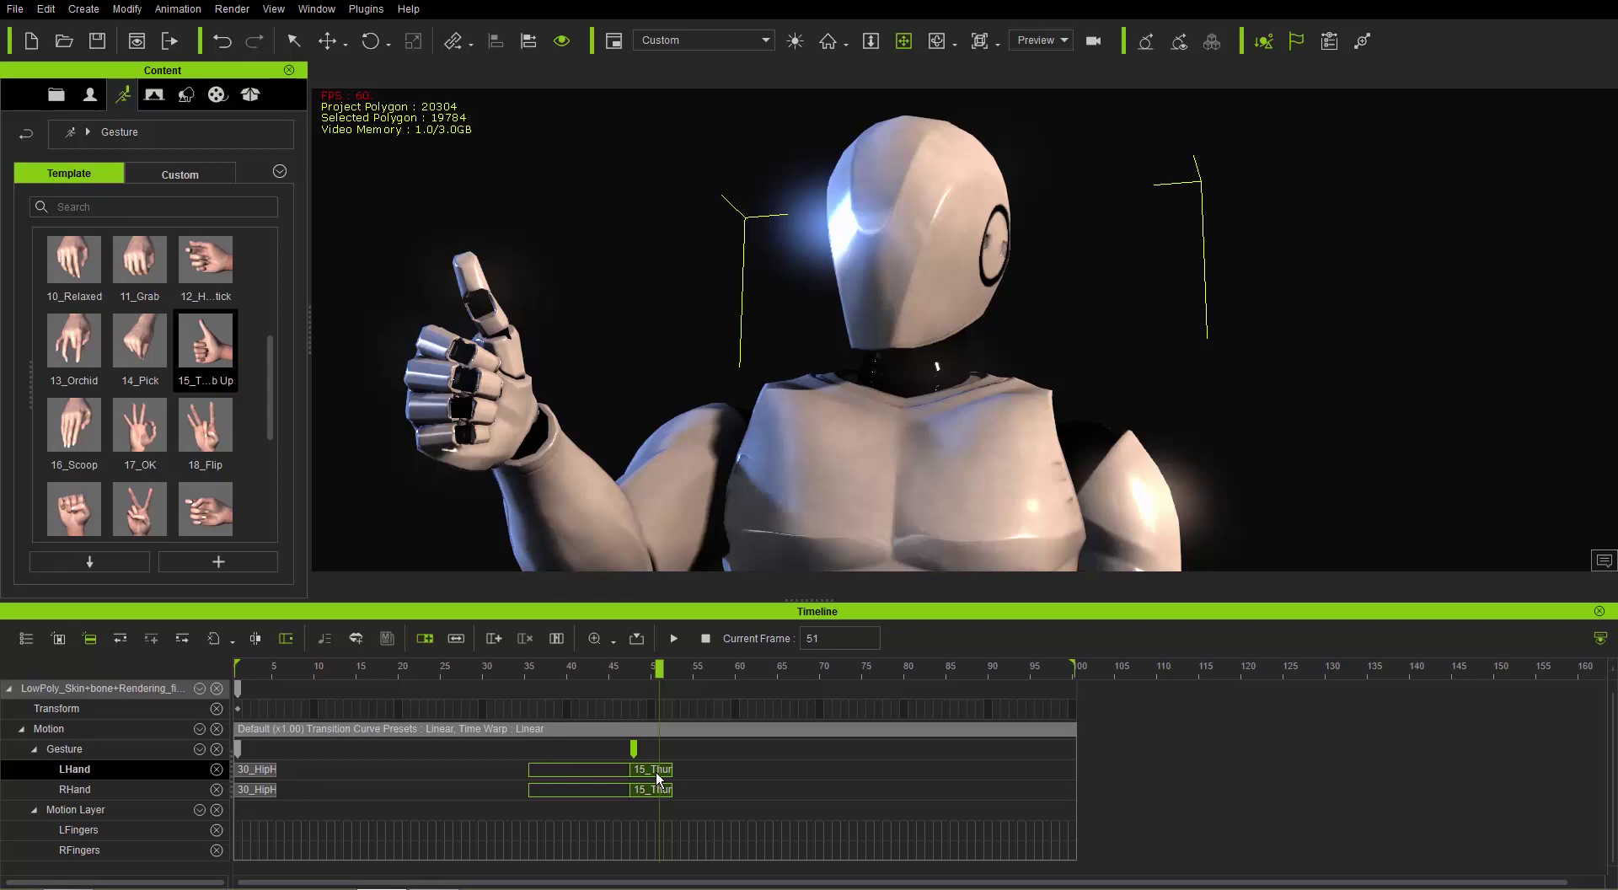
{"action": "left_click_drag", "start_coordinate": [655, 776], "coordinate": [569, 771]}
{"action": "left_click", "coordinate": [327, 664]}
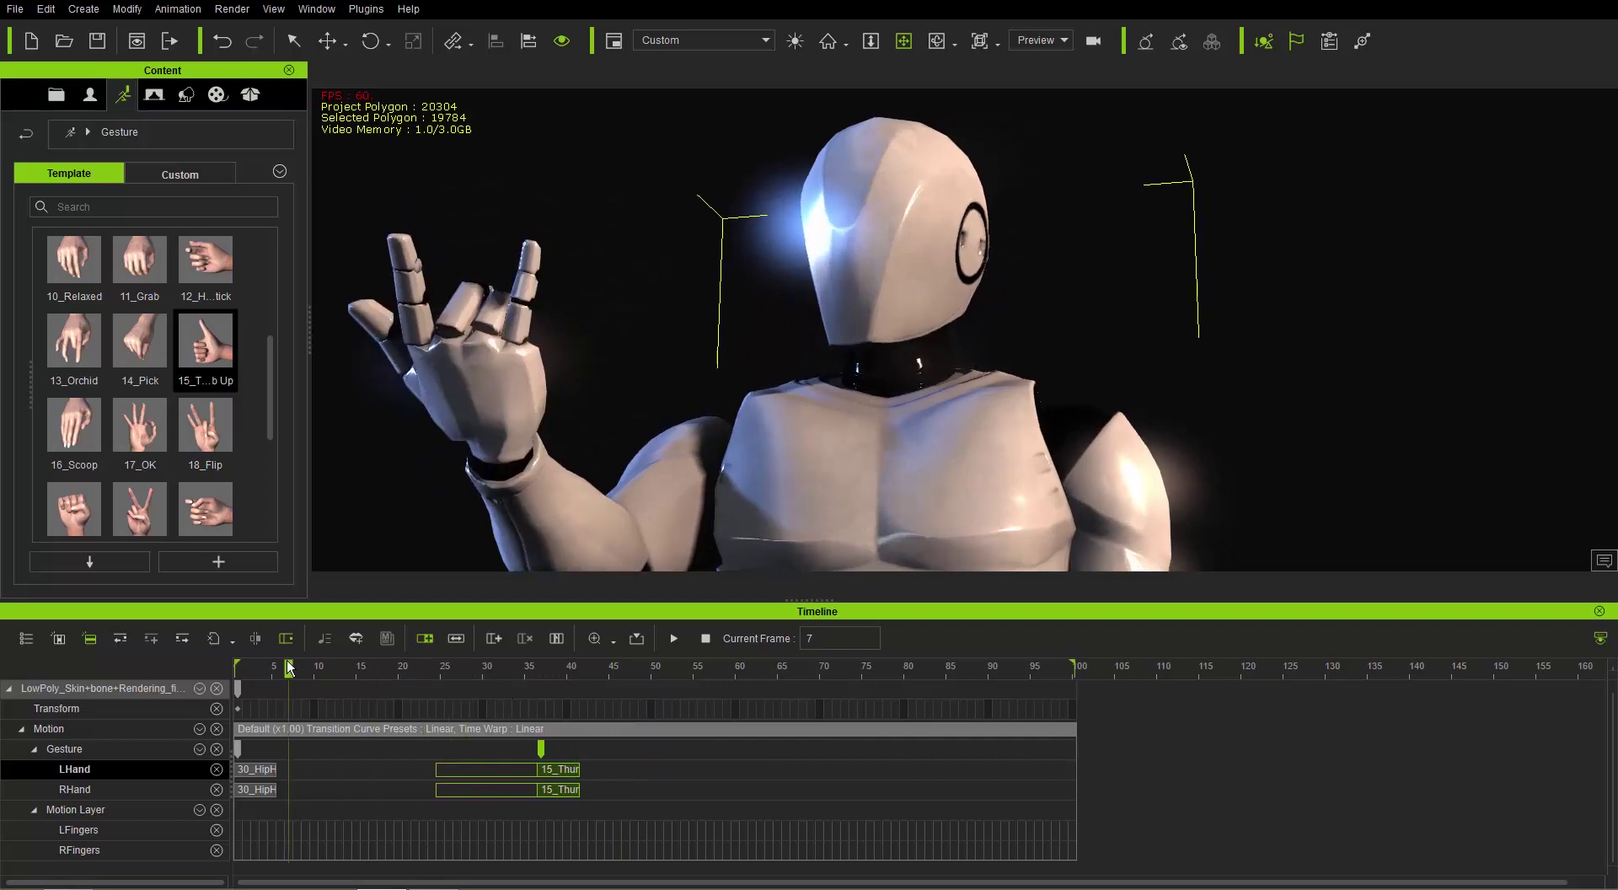
{"action": "key", "text": "space"}
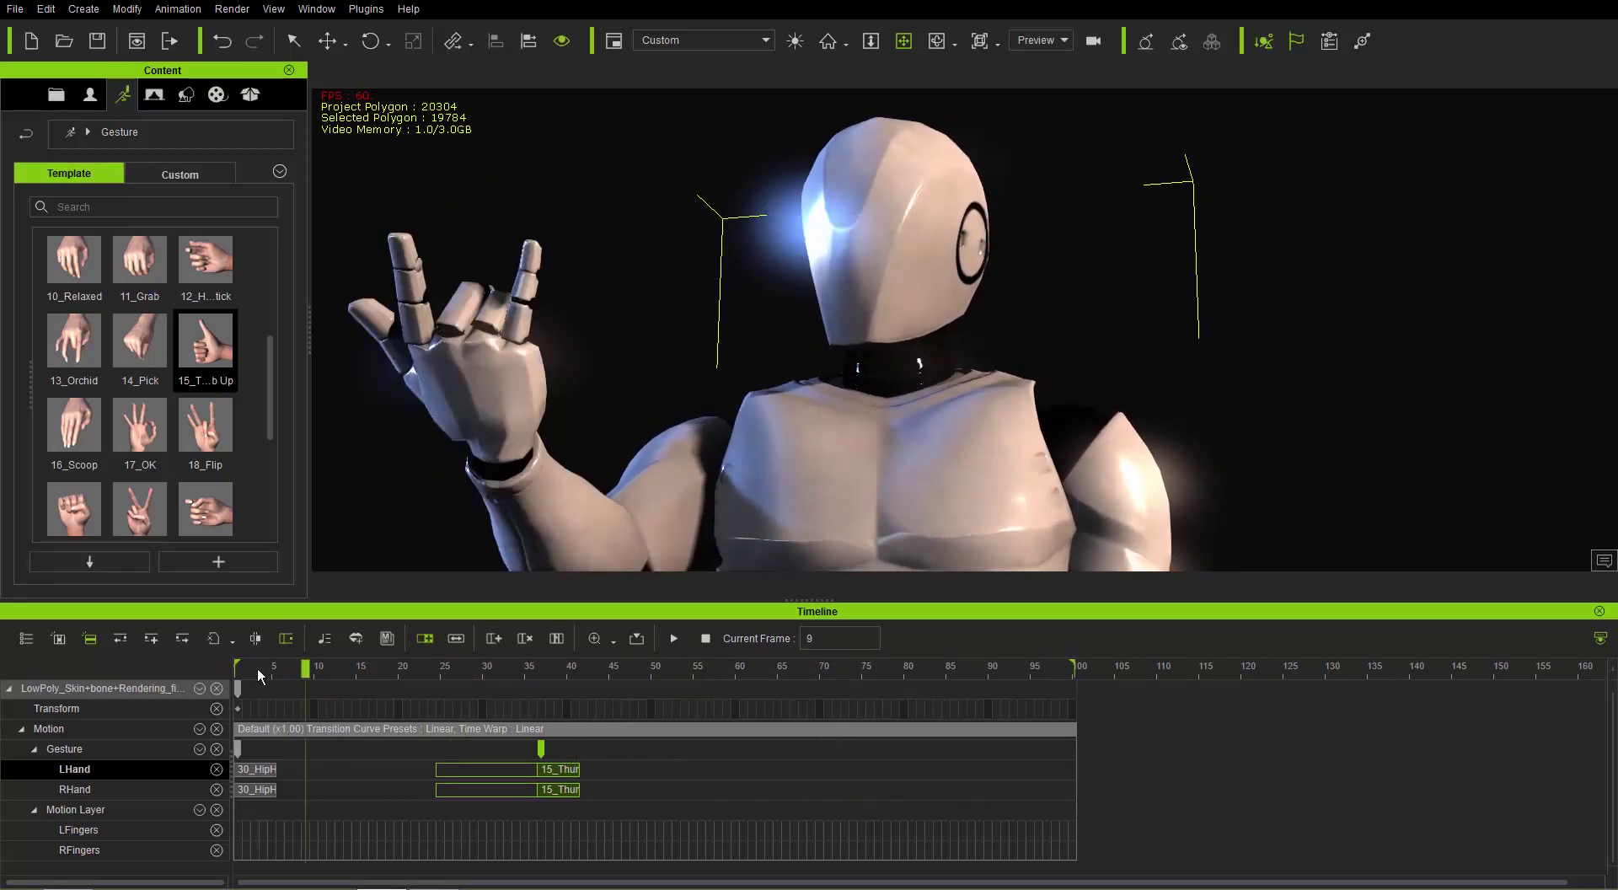
{"action": "key", "text": "space"}
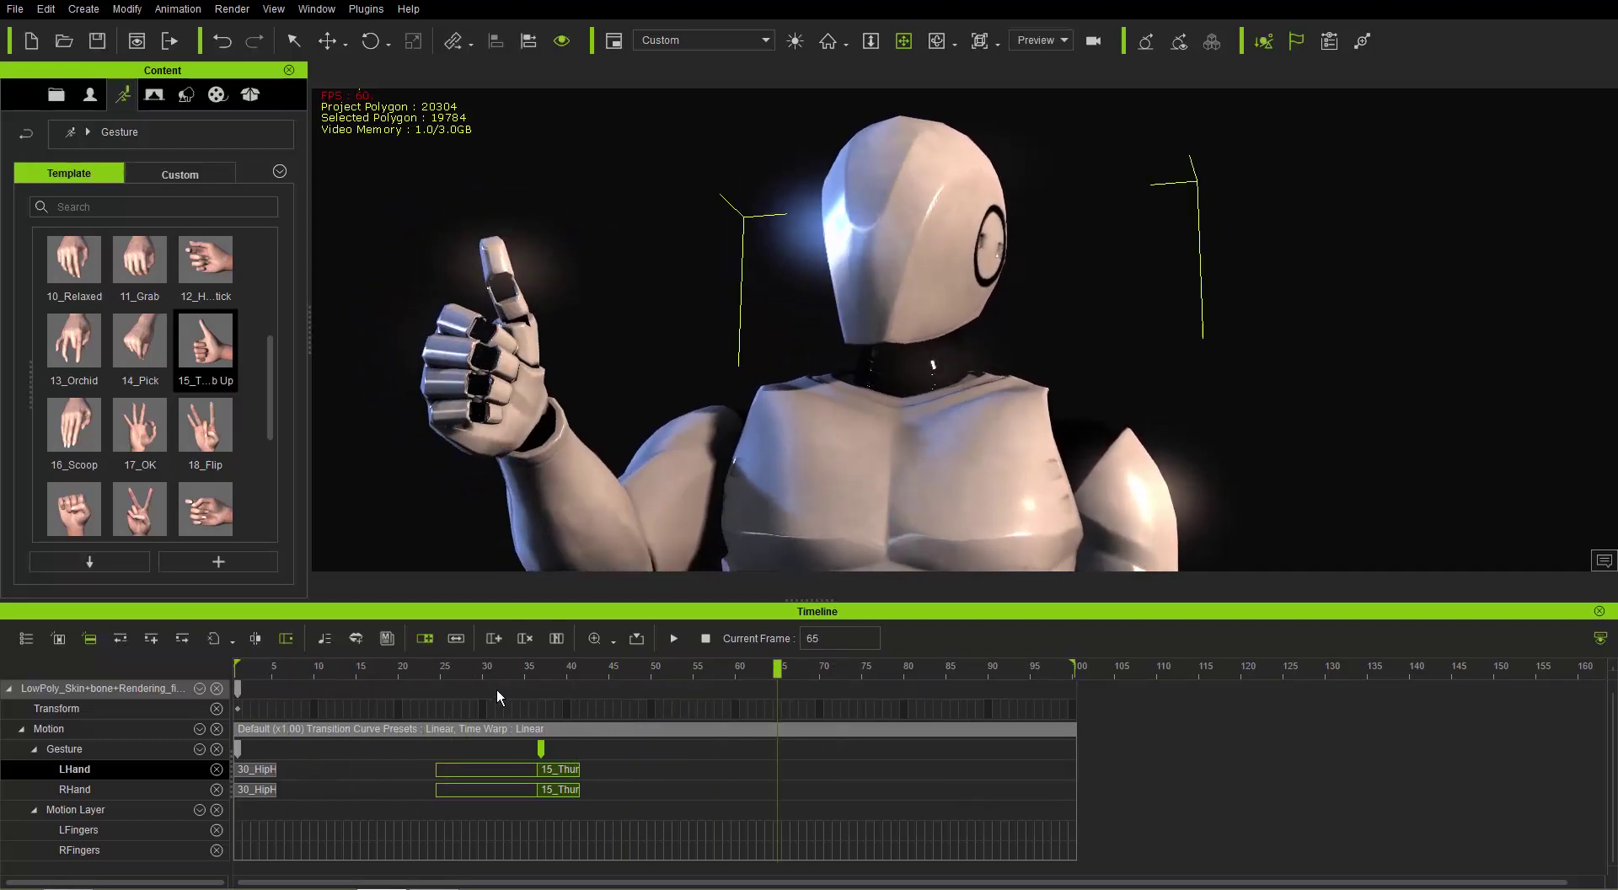
{"action": "mouse_move", "coordinate": [563, 671]}
{"action": "left_mouse_down"}
{"action": "mouse_move", "coordinate": [519, 670]}
{"action": "mouse_move", "coordinate": [573, 679]}
{"action": "mouse_move", "coordinate": [541, 679]}
{"action": "left_mouse_up"}
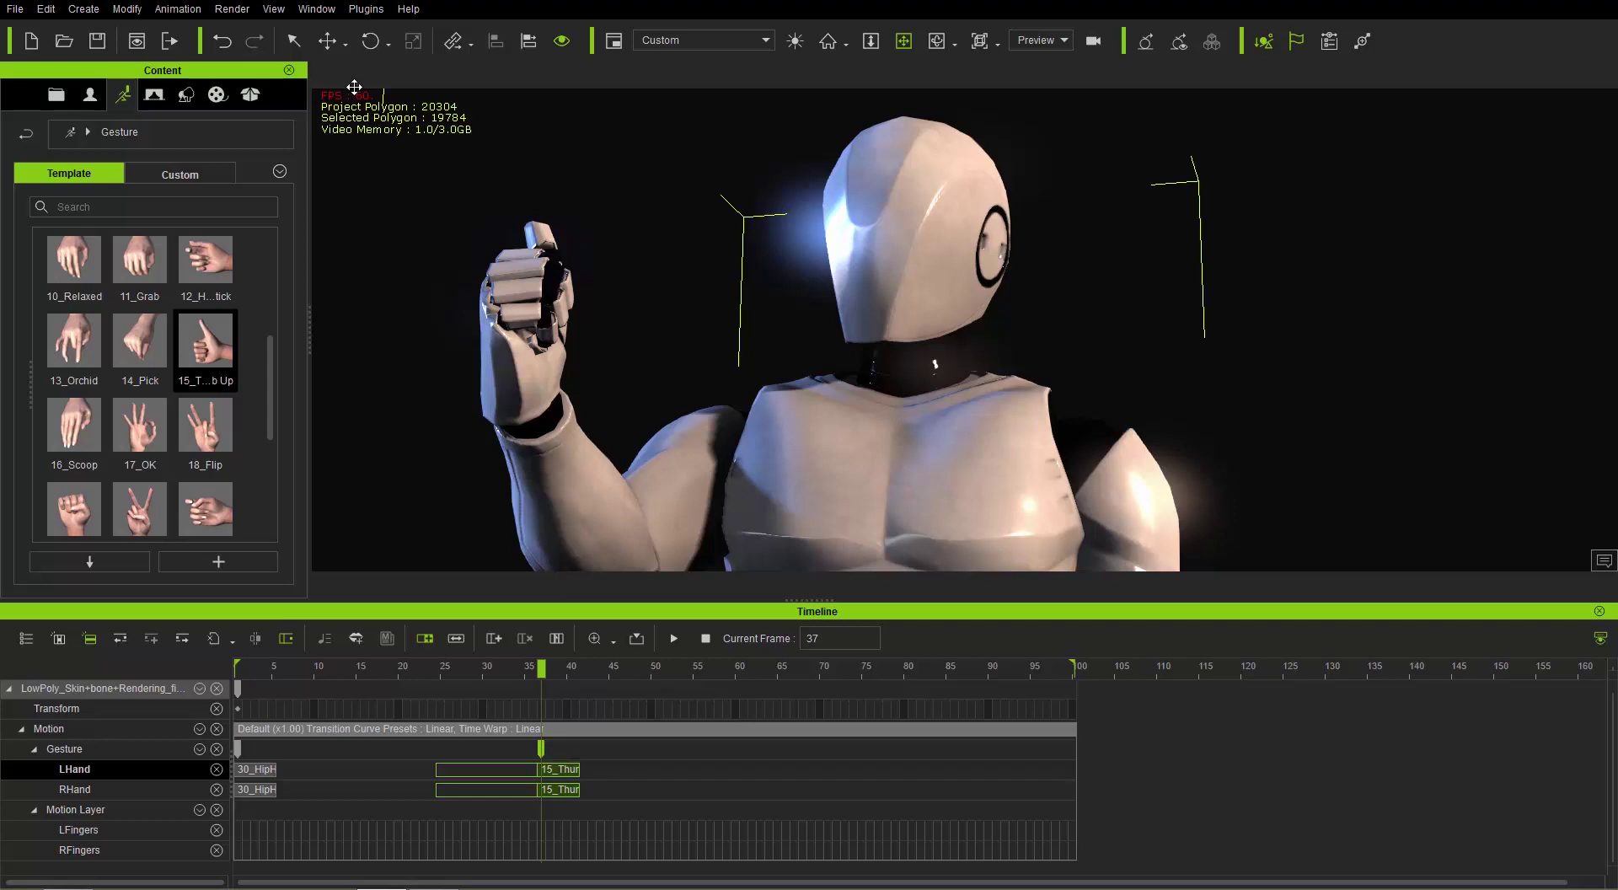
Show the Modify panel, switch to its Motion tab, and launch Edit Motion Layer
{"action": "left_click", "coordinate": [317, 8]}
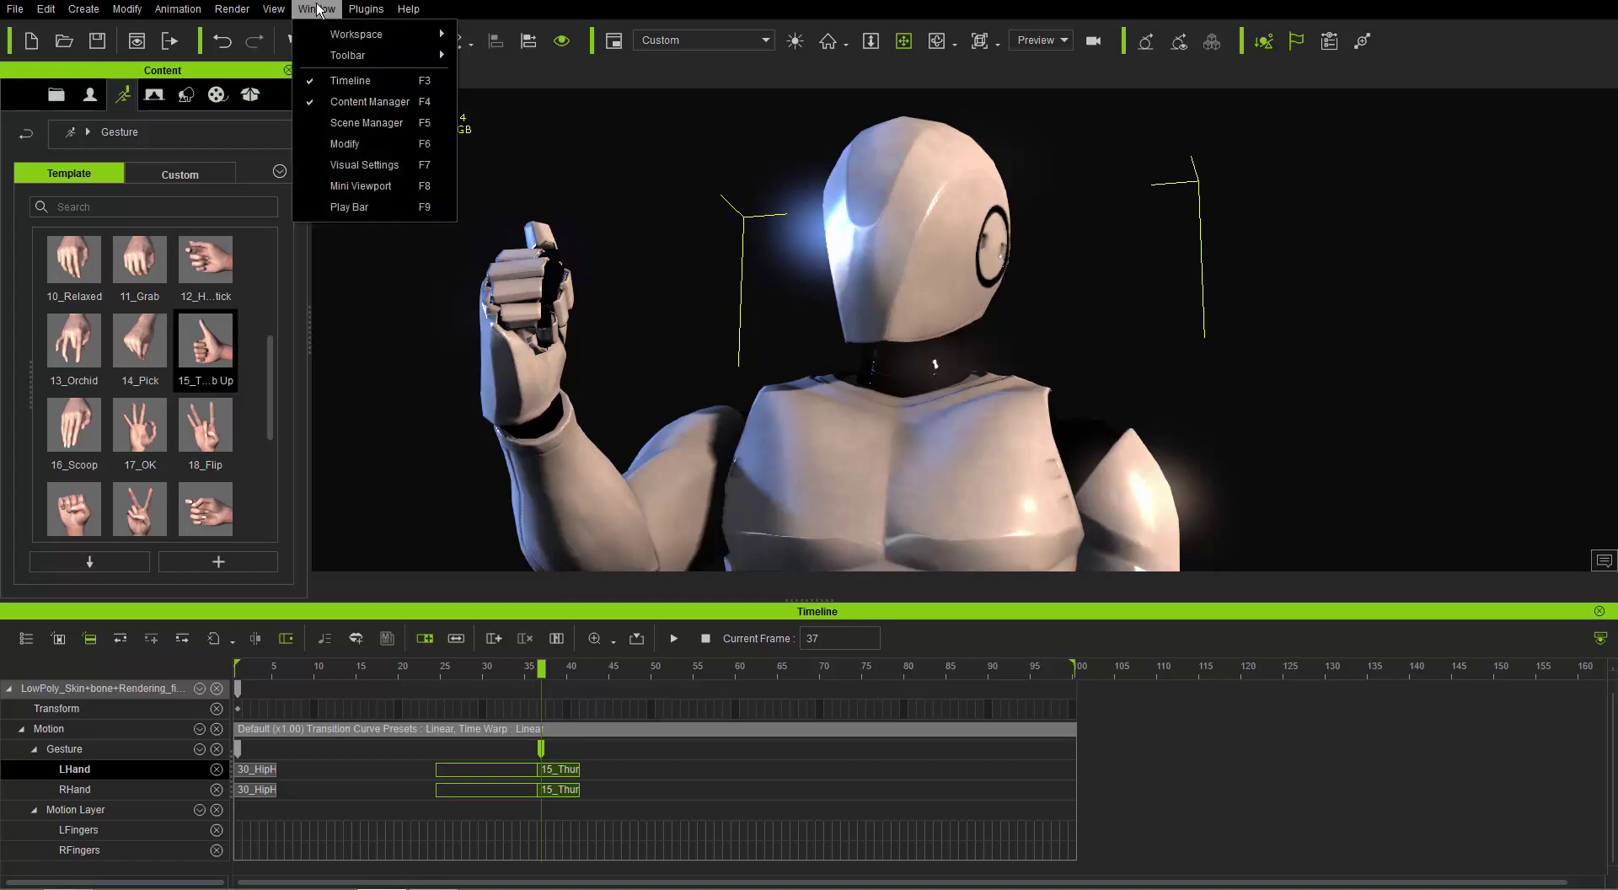
{"action": "left_click", "coordinate": [365, 144]}
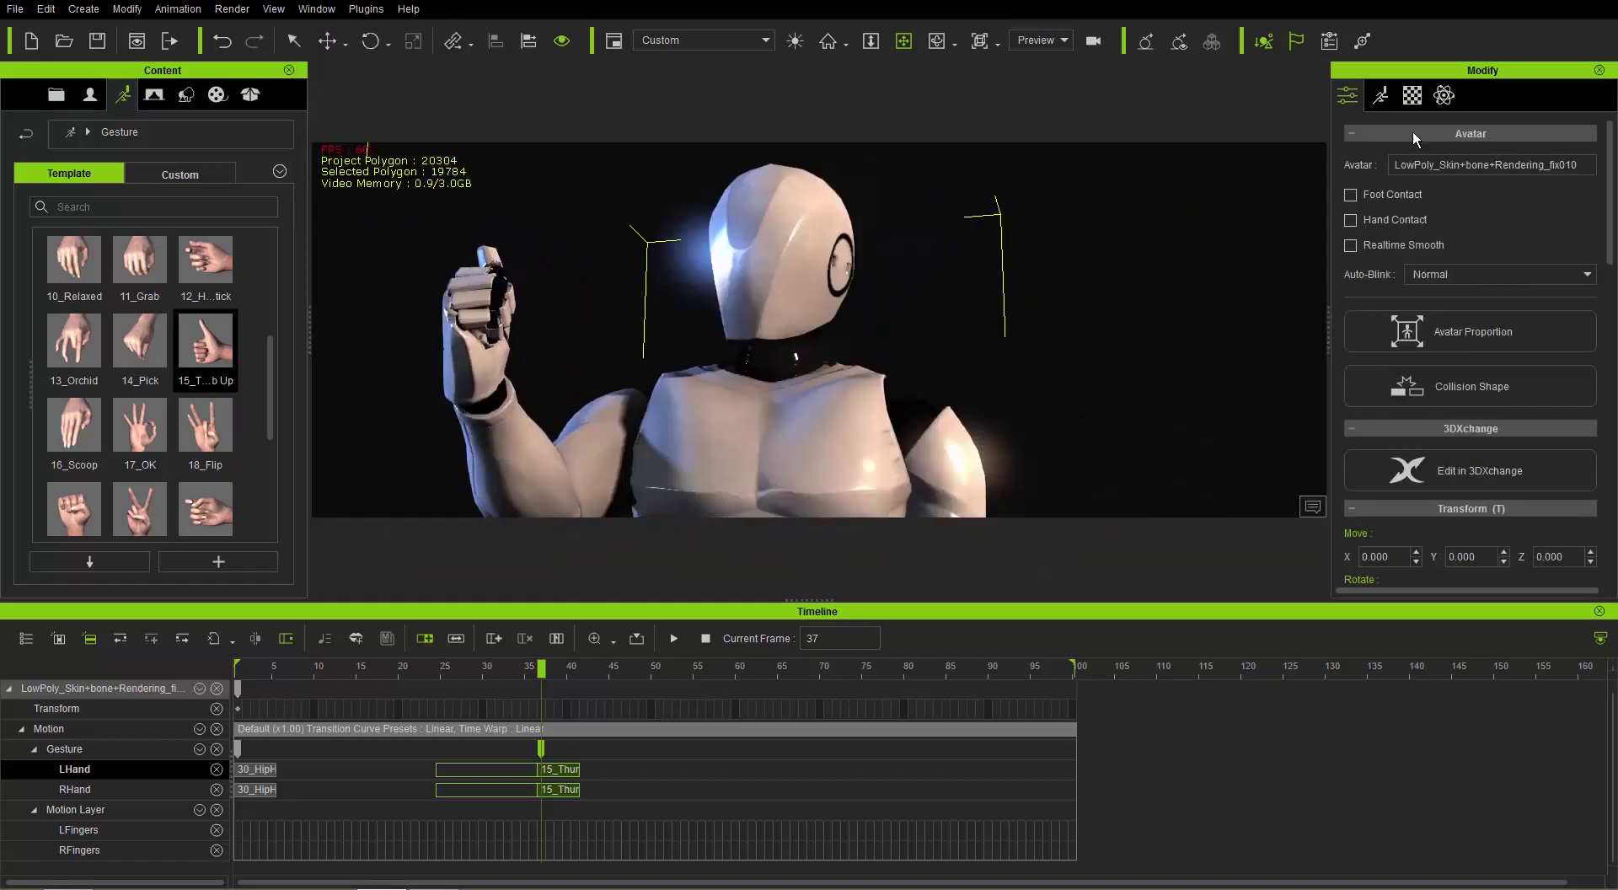
{"action": "left_click", "coordinate": [1382, 97]}
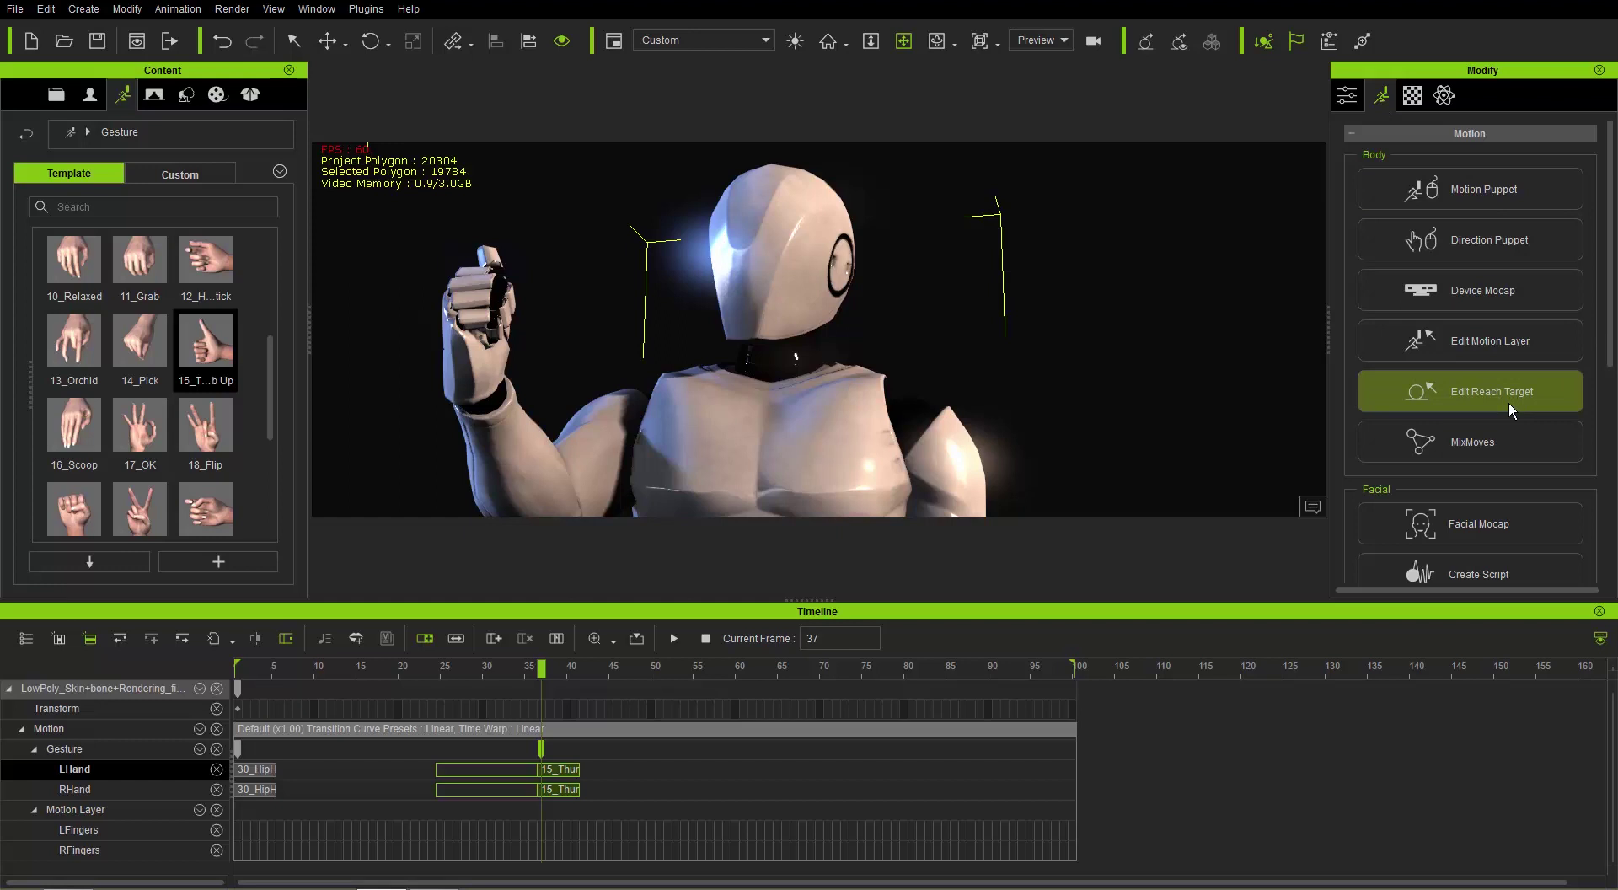
{"action": "left_click", "coordinate": [1504, 344]}
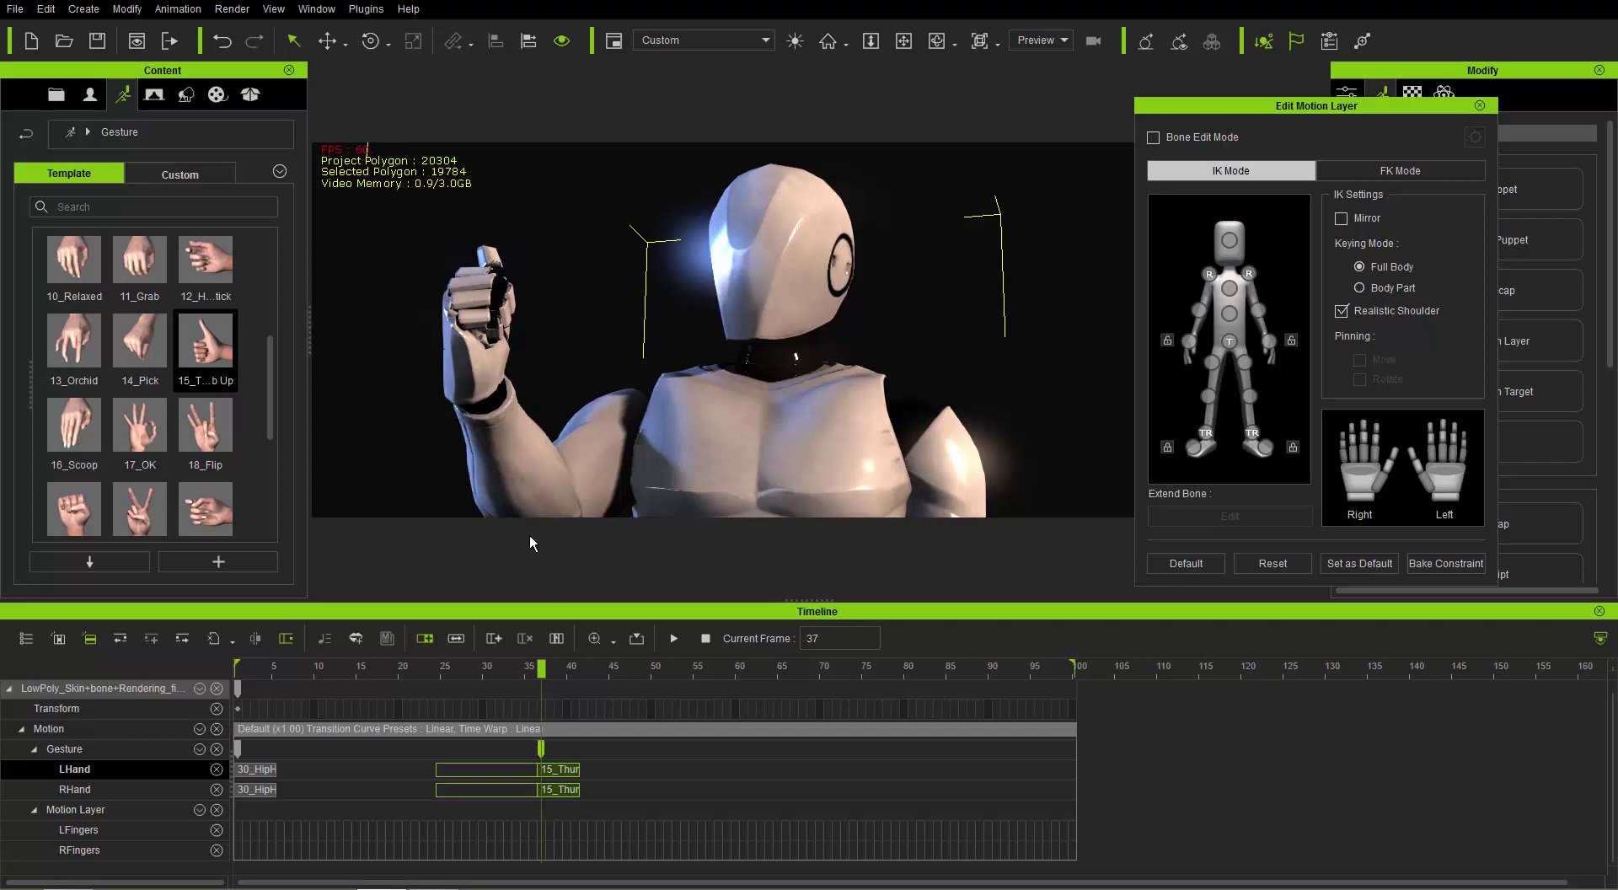
On the RFingers track, add a motion layer key at frame 27, then select the frame-37 key
{"action": "left_click", "coordinate": [544, 854]}
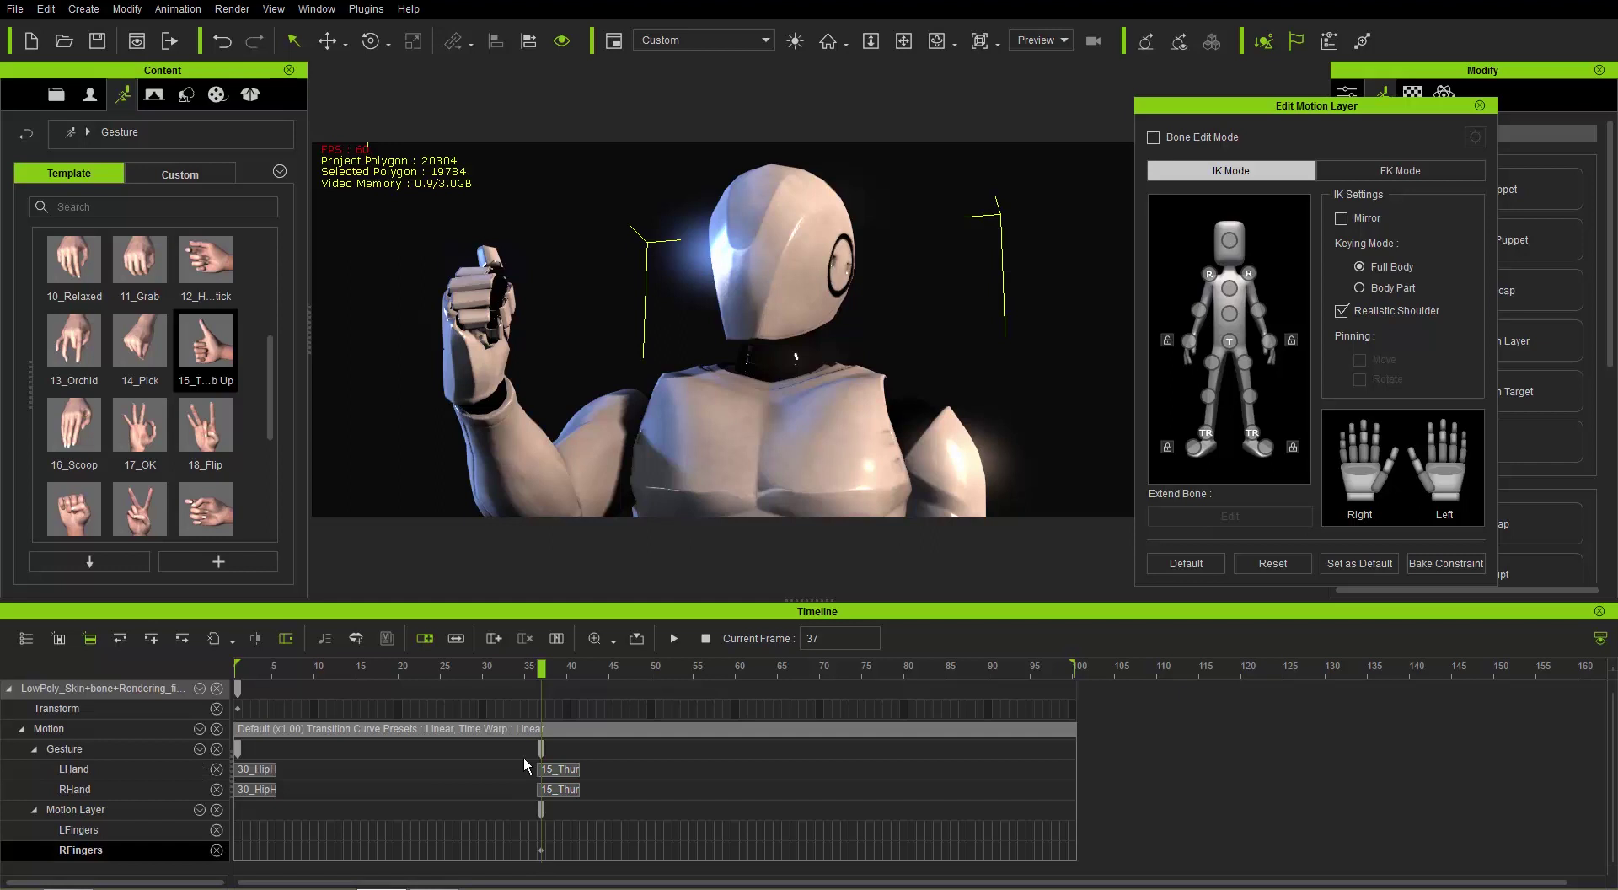
{"action": "left_click_drag", "start_coordinate": [535, 664], "coordinate": [455, 669]}
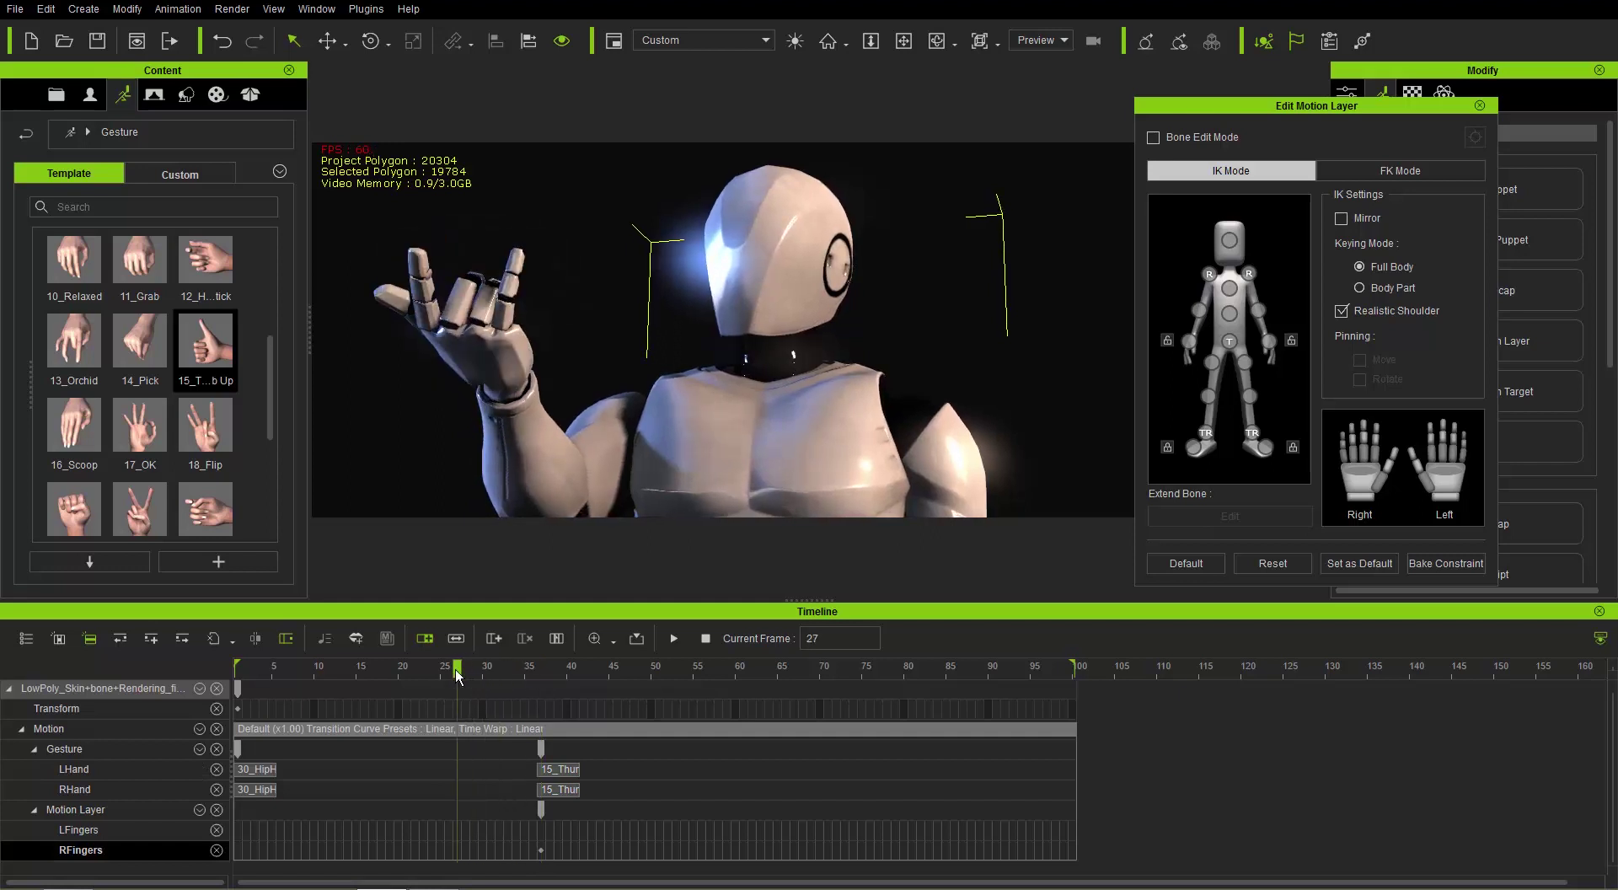
{"action": "left_click", "coordinate": [456, 853]}
{"action": "left_click_drag", "start_coordinate": [459, 669], "coordinate": [539, 674]}
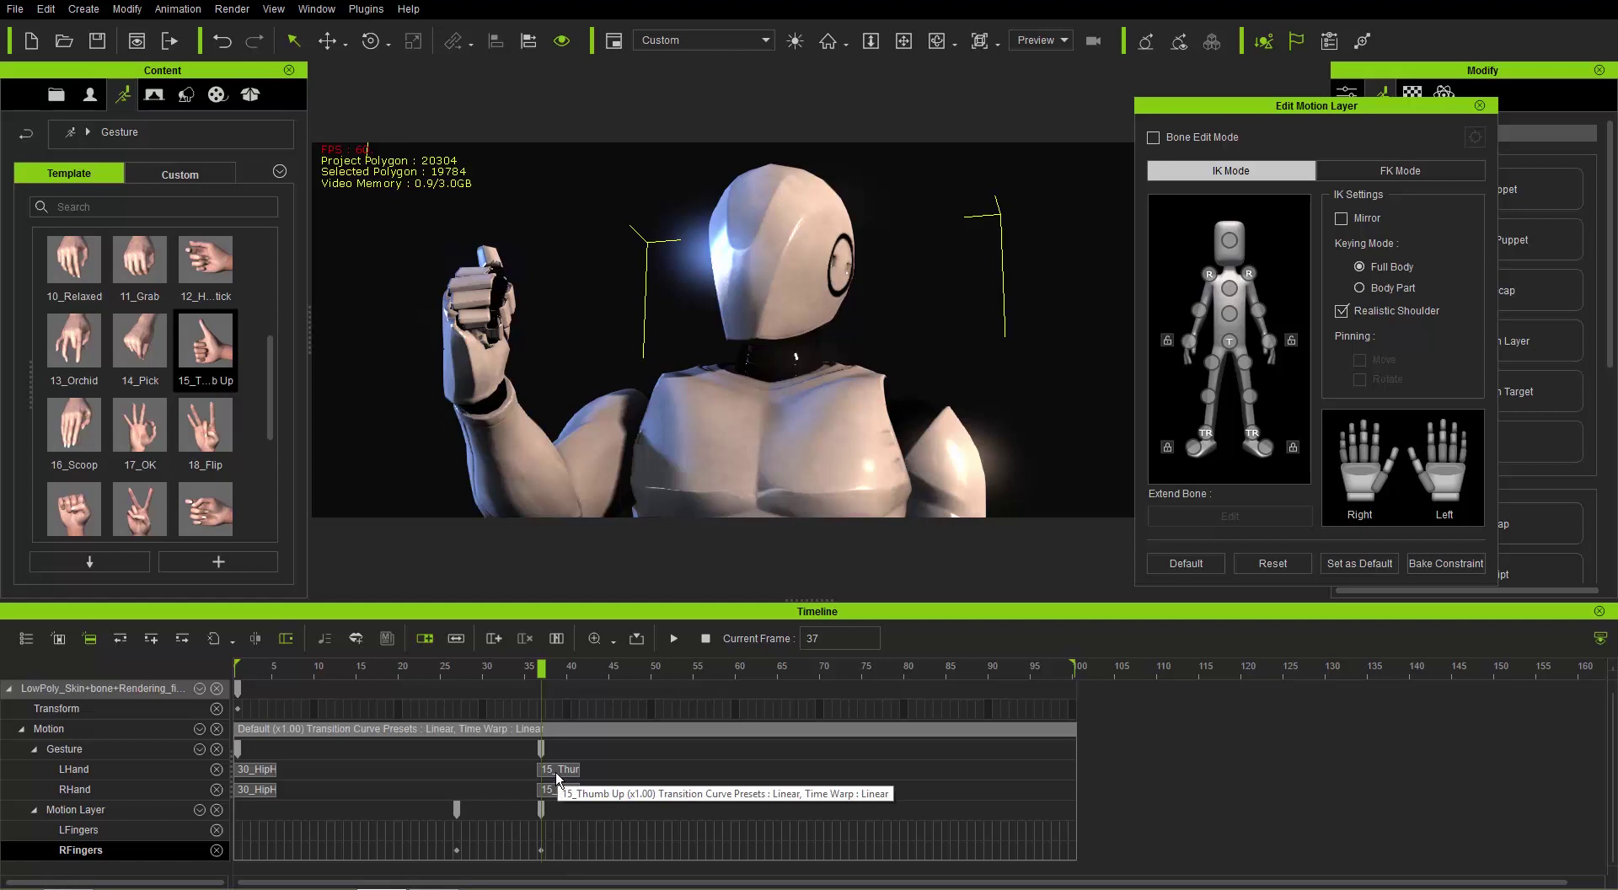
{"action": "left_click", "coordinate": [541, 849]}
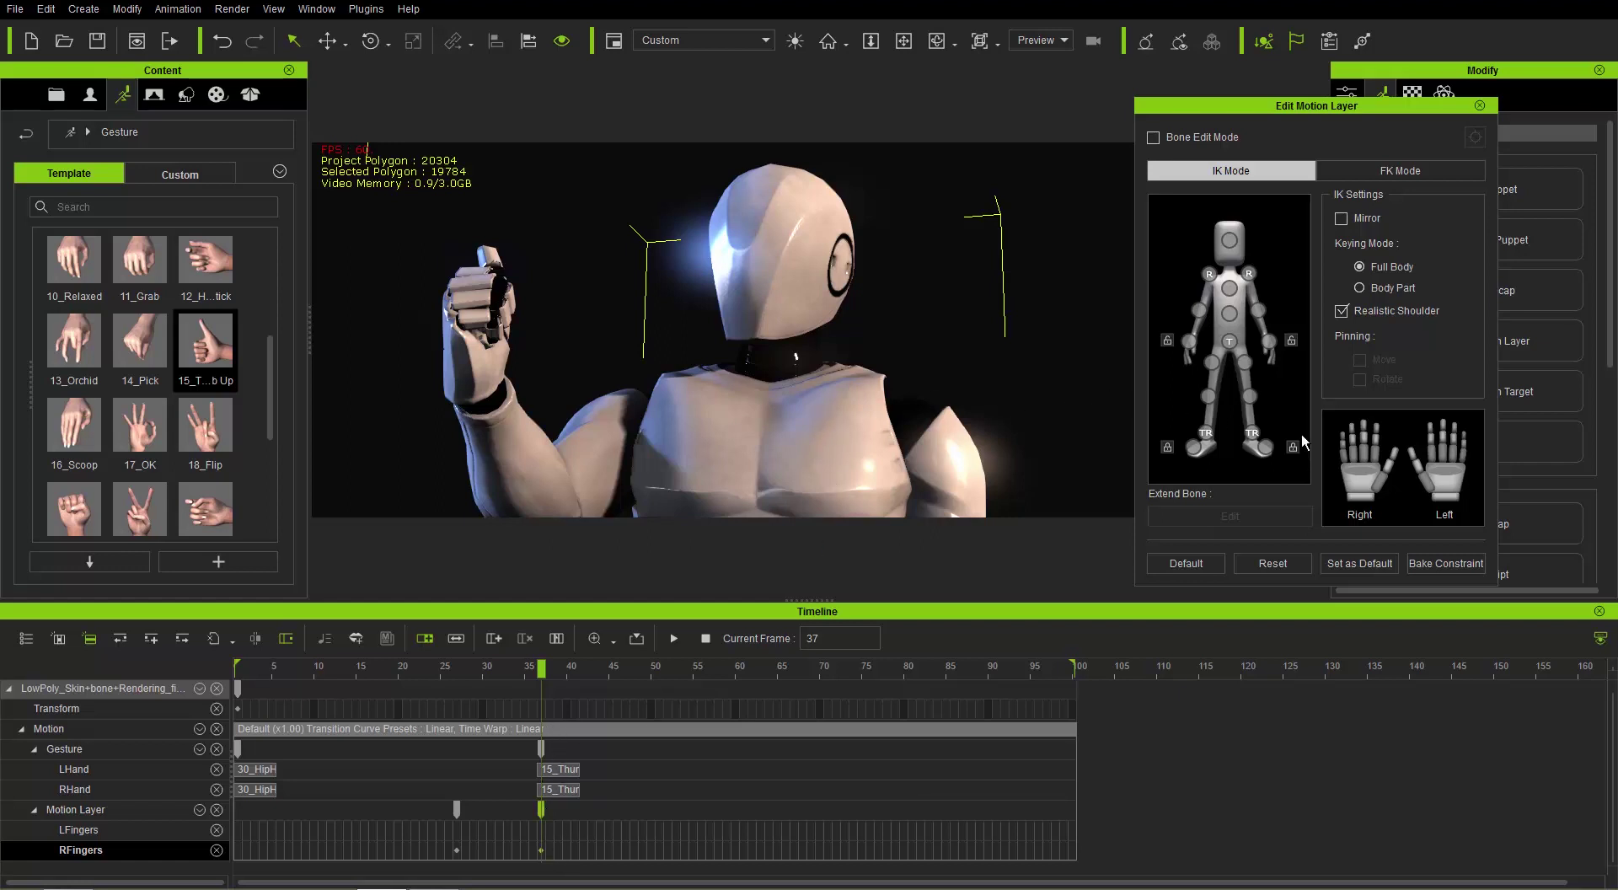
At frame 37, rotate the right hand and finger bones into an upward pointing pose, checking frames 35 and 30
{"action": "left_click_drag", "start_coordinate": [1360, 473], "coordinate": [1356, 517]}
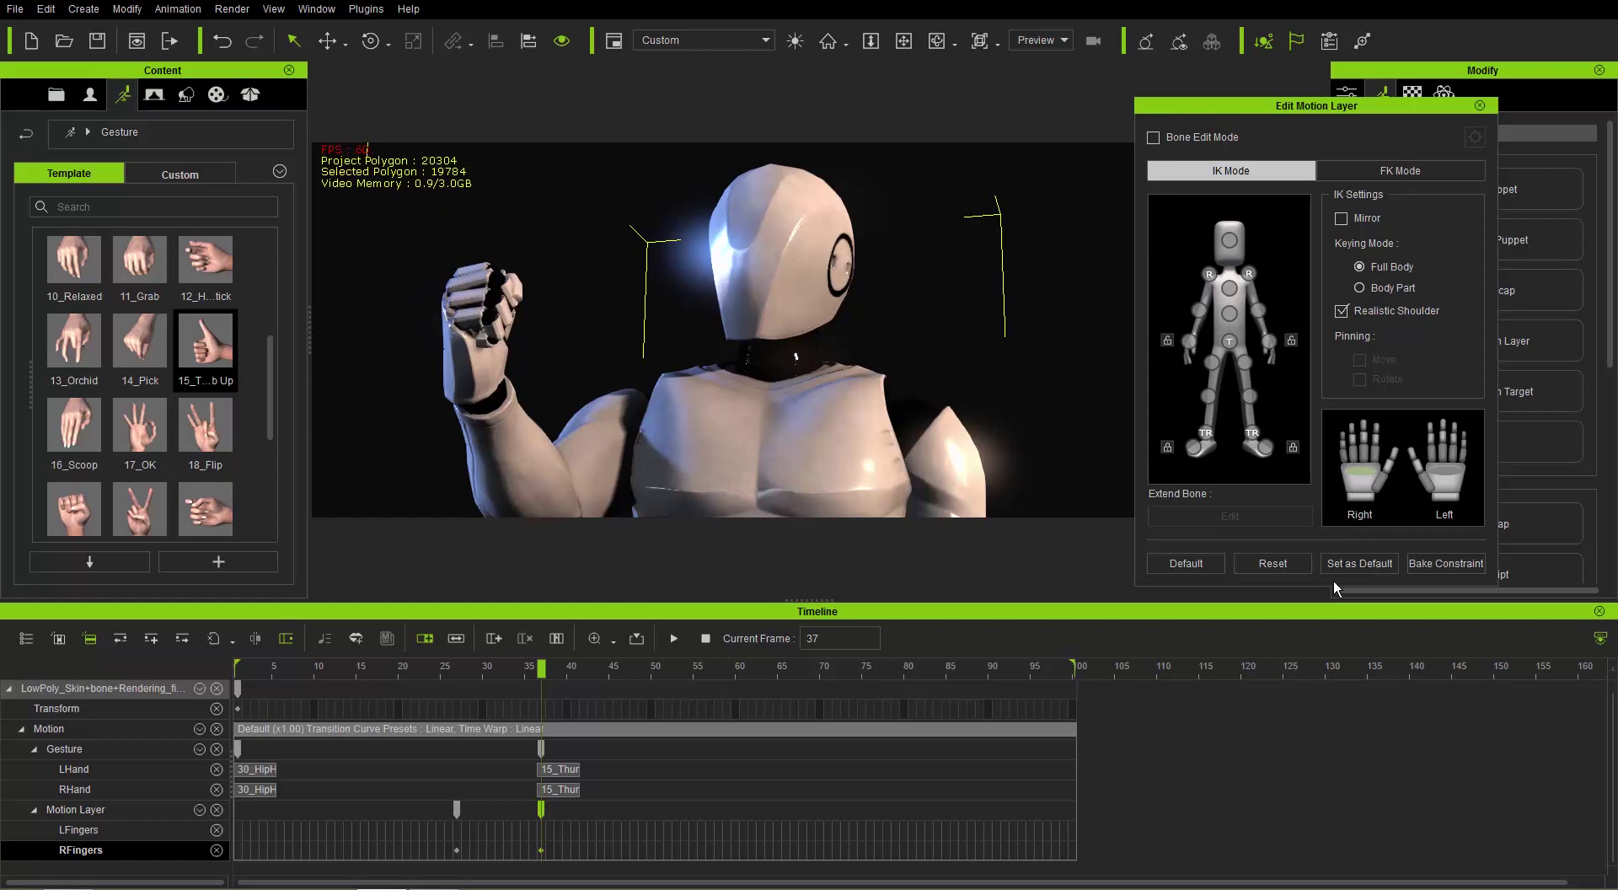
{"action": "left_click", "coordinate": [1377, 448]}
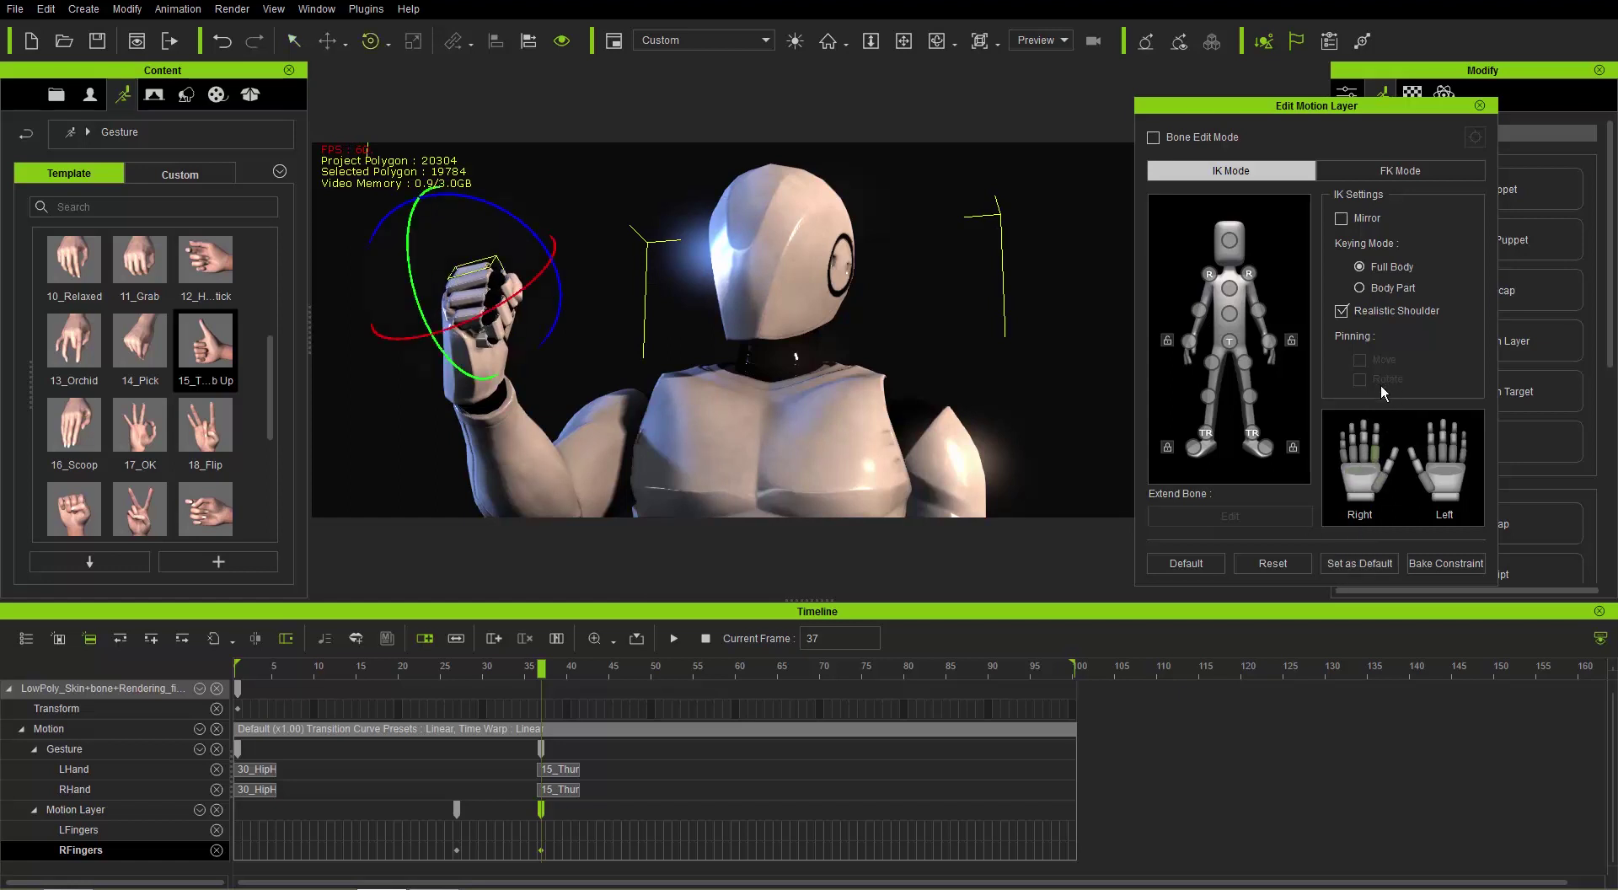
{"action": "left_click_drag", "start_coordinate": [513, 212], "coordinate": [487, 186]}
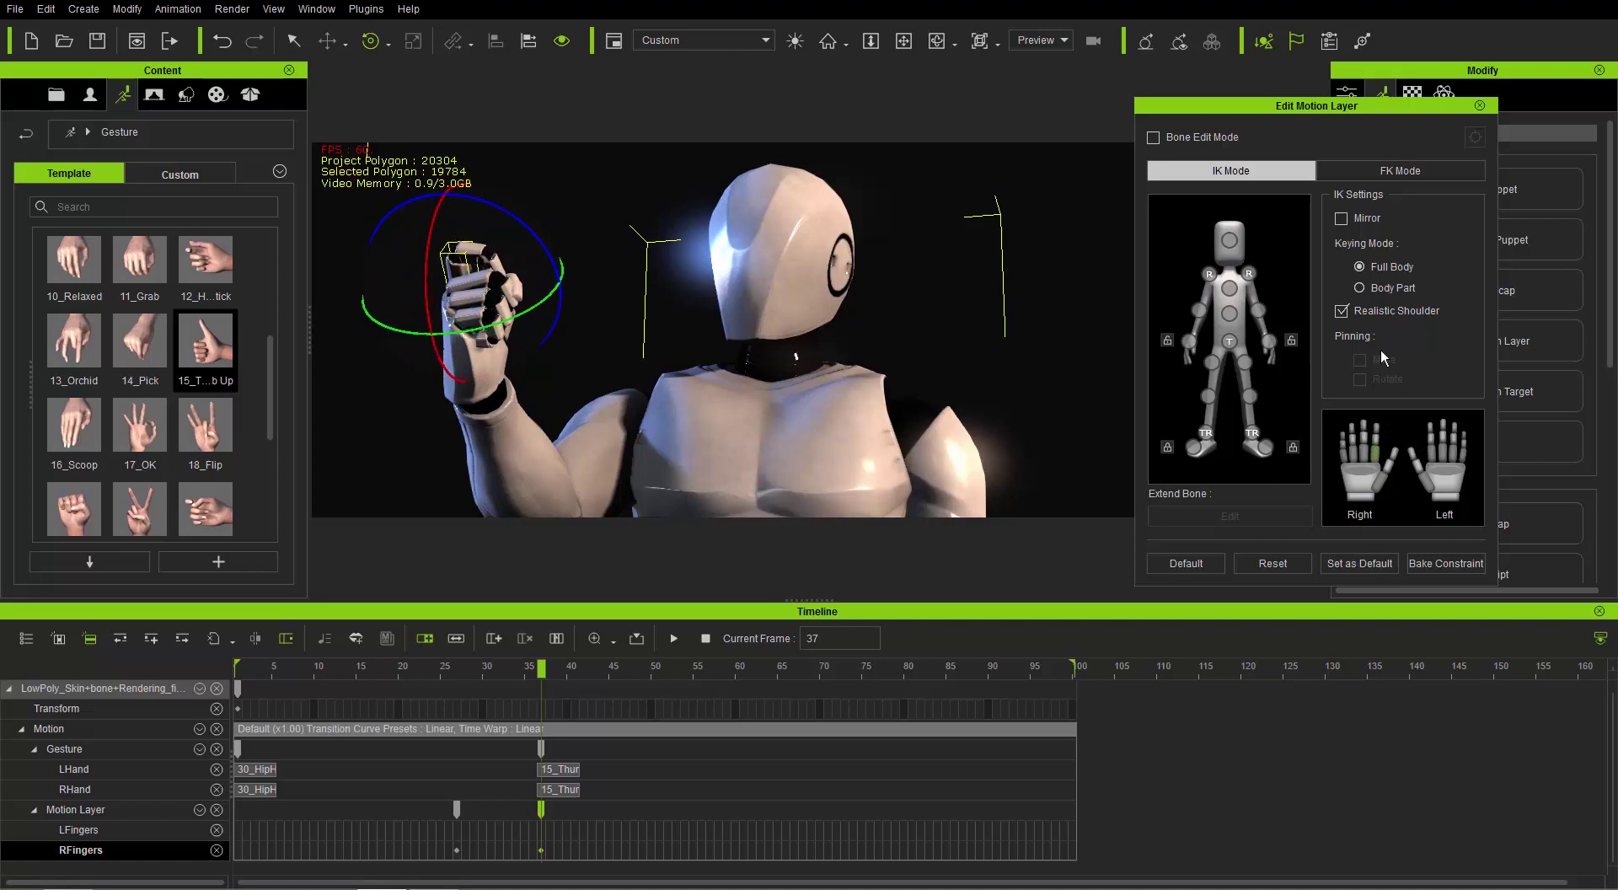
{"action": "left_click", "coordinate": [1378, 445]}
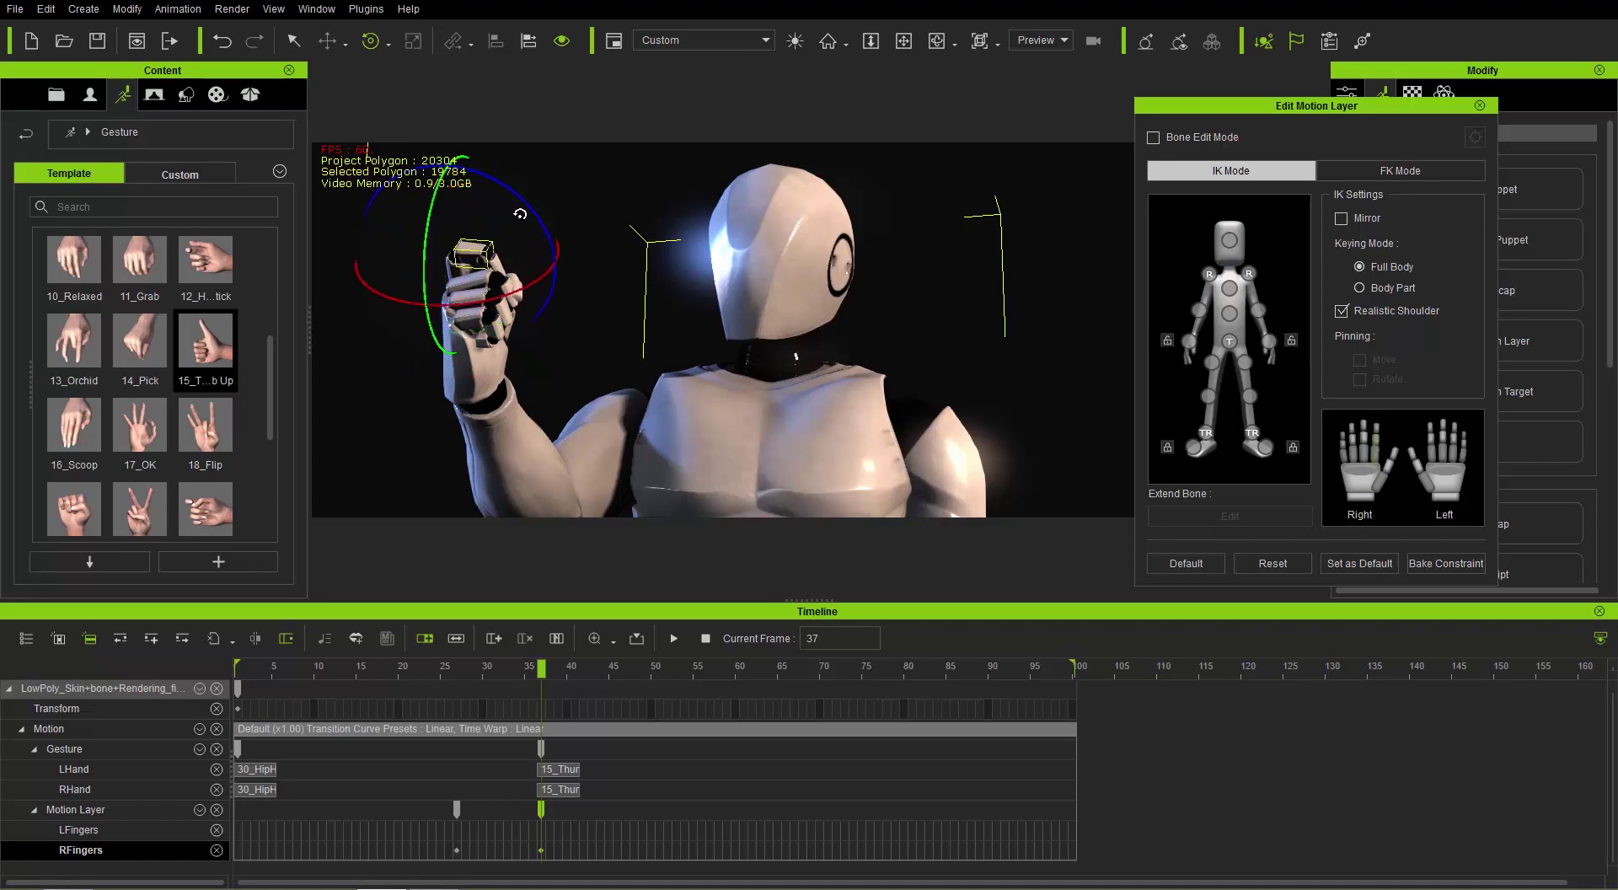
{"action": "left_click_drag", "start_coordinate": [527, 205], "coordinate": [504, 144]}
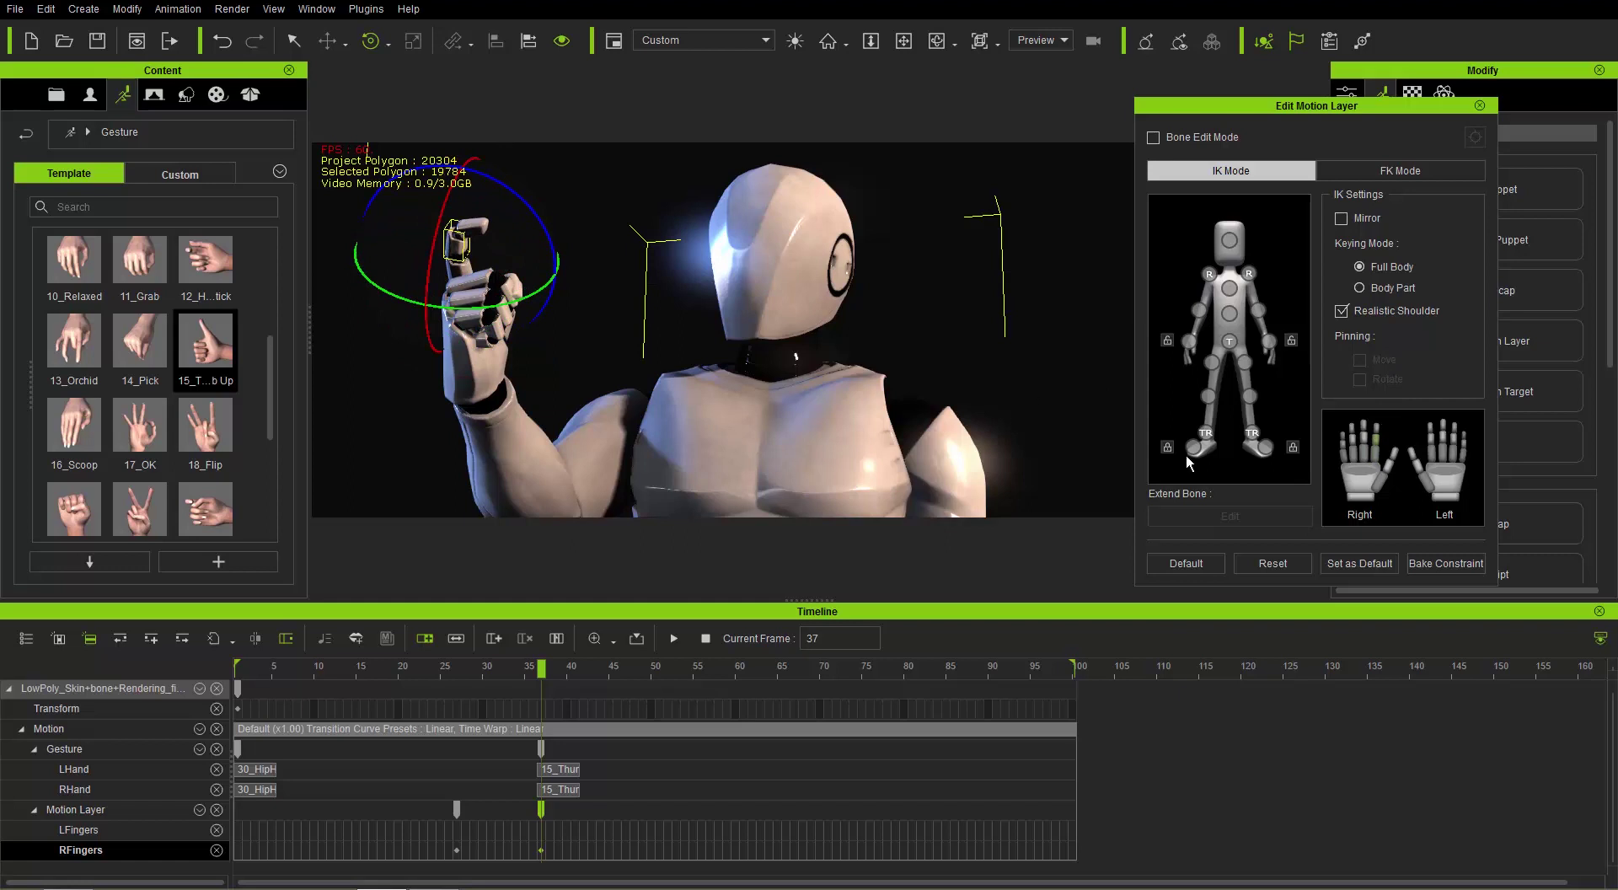
{"action": "left_click", "coordinate": [1374, 428]}
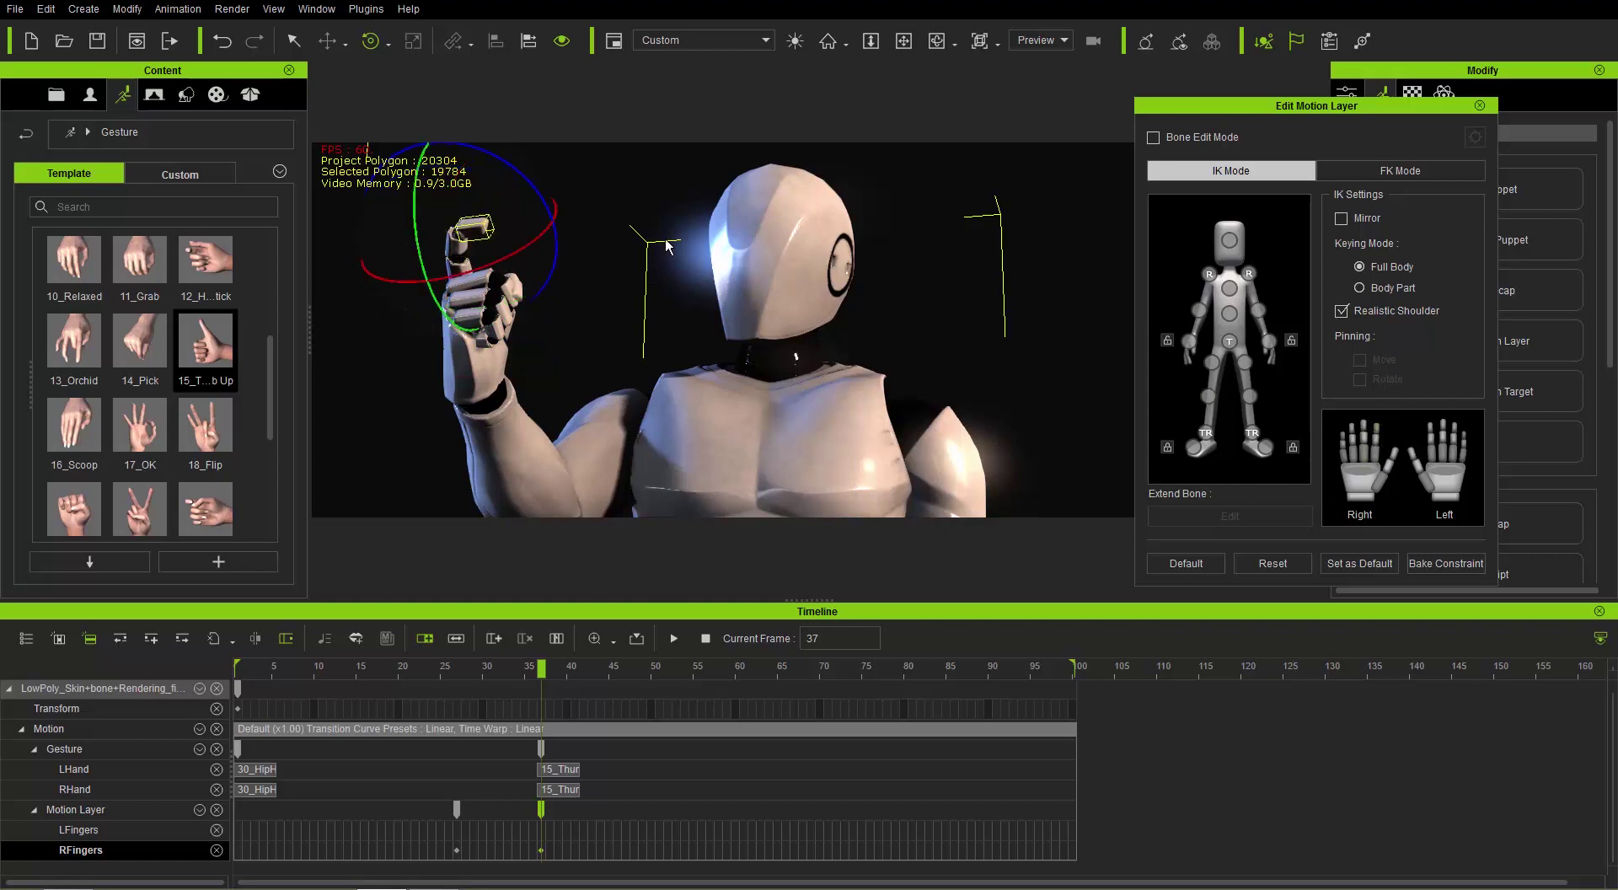
{"action": "left_click_drag", "start_coordinate": [513, 148], "coordinate": [497, 131]}
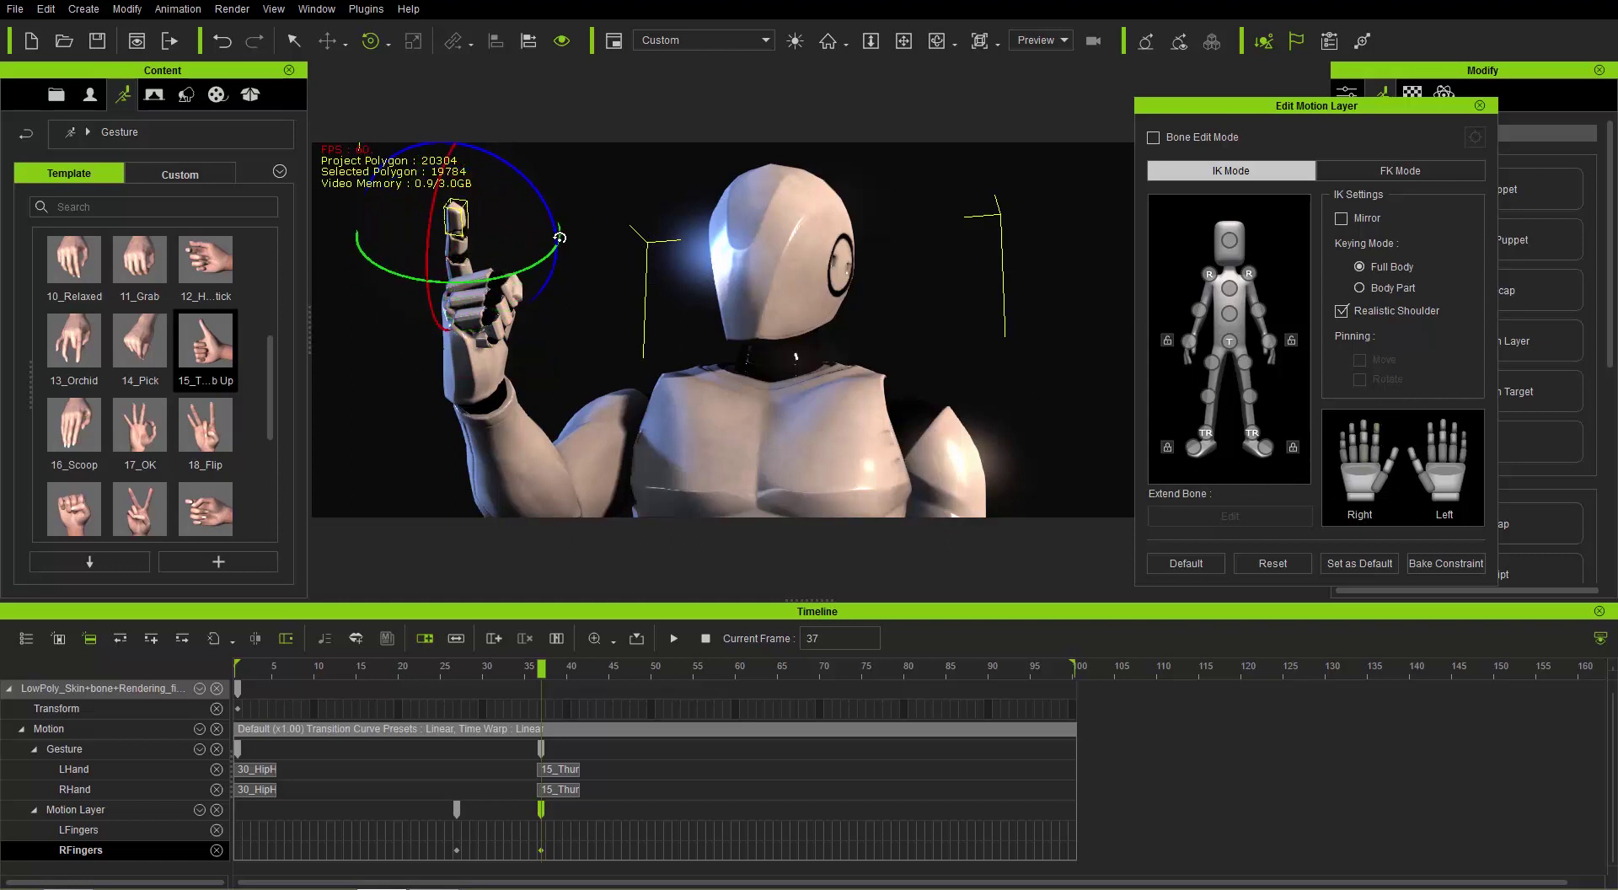
{"action": "left_click", "coordinate": [525, 668]}
{"action": "left_click_drag", "start_coordinate": [485, 672], "coordinate": [243, 682]}
Play the animation, then delete the 30_HipHop clips from the LHand and RHand tracks
{"action": "key", "text": "space"}
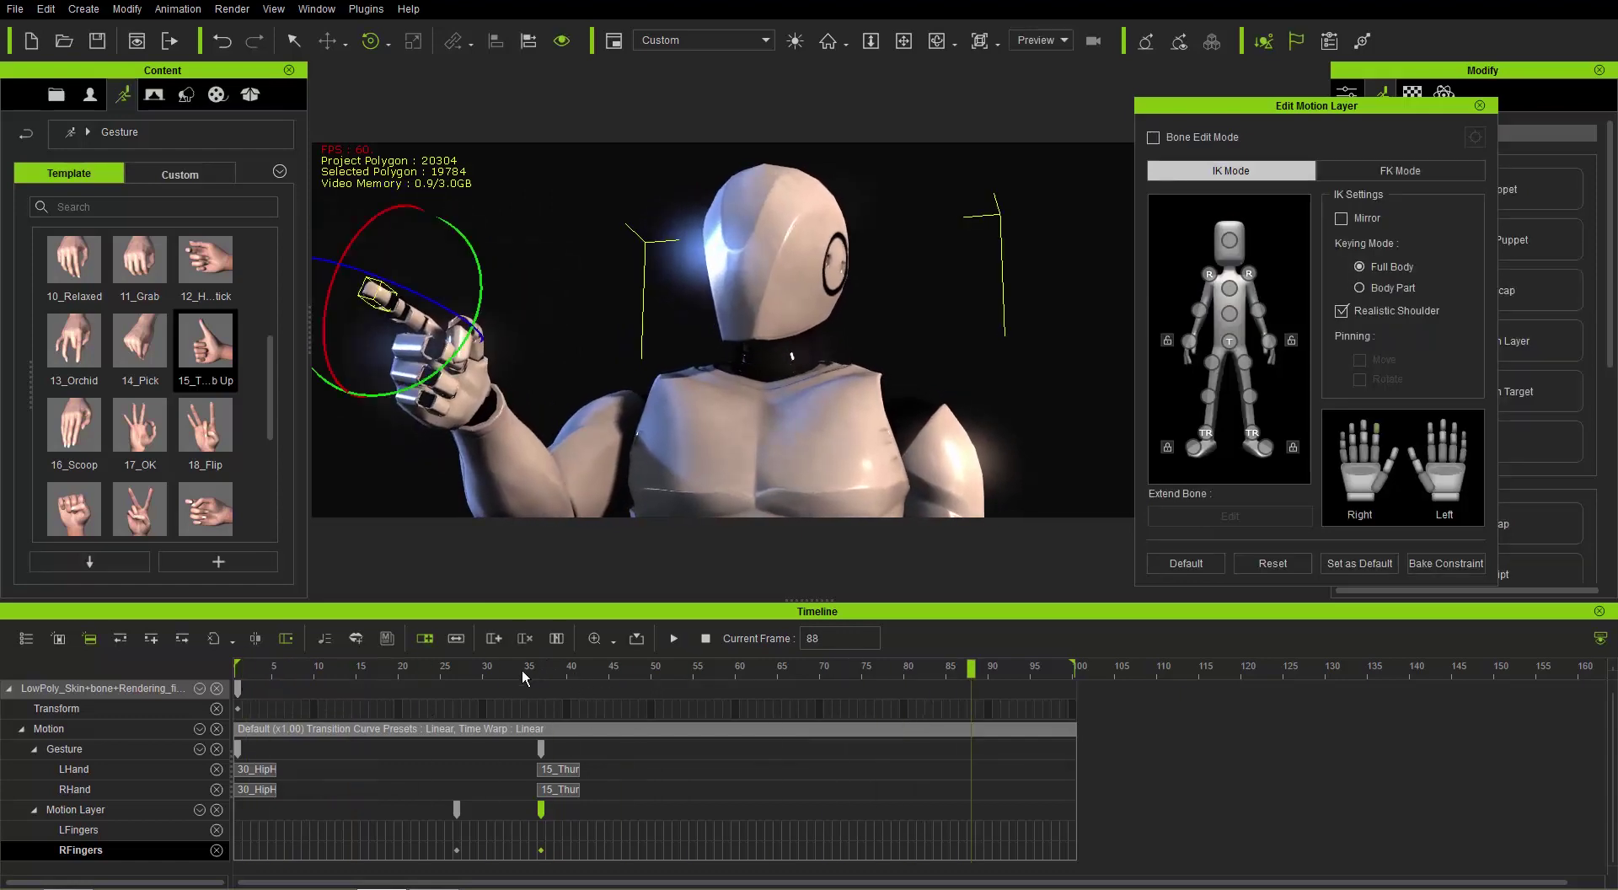
{"action": "left_click_drag", "start_coordinate": [522, 670], "coordinate": [242, 678]}
{"action": "key", "text": "space"}
{"action": "left_click", "coordinate": [258, 771]}
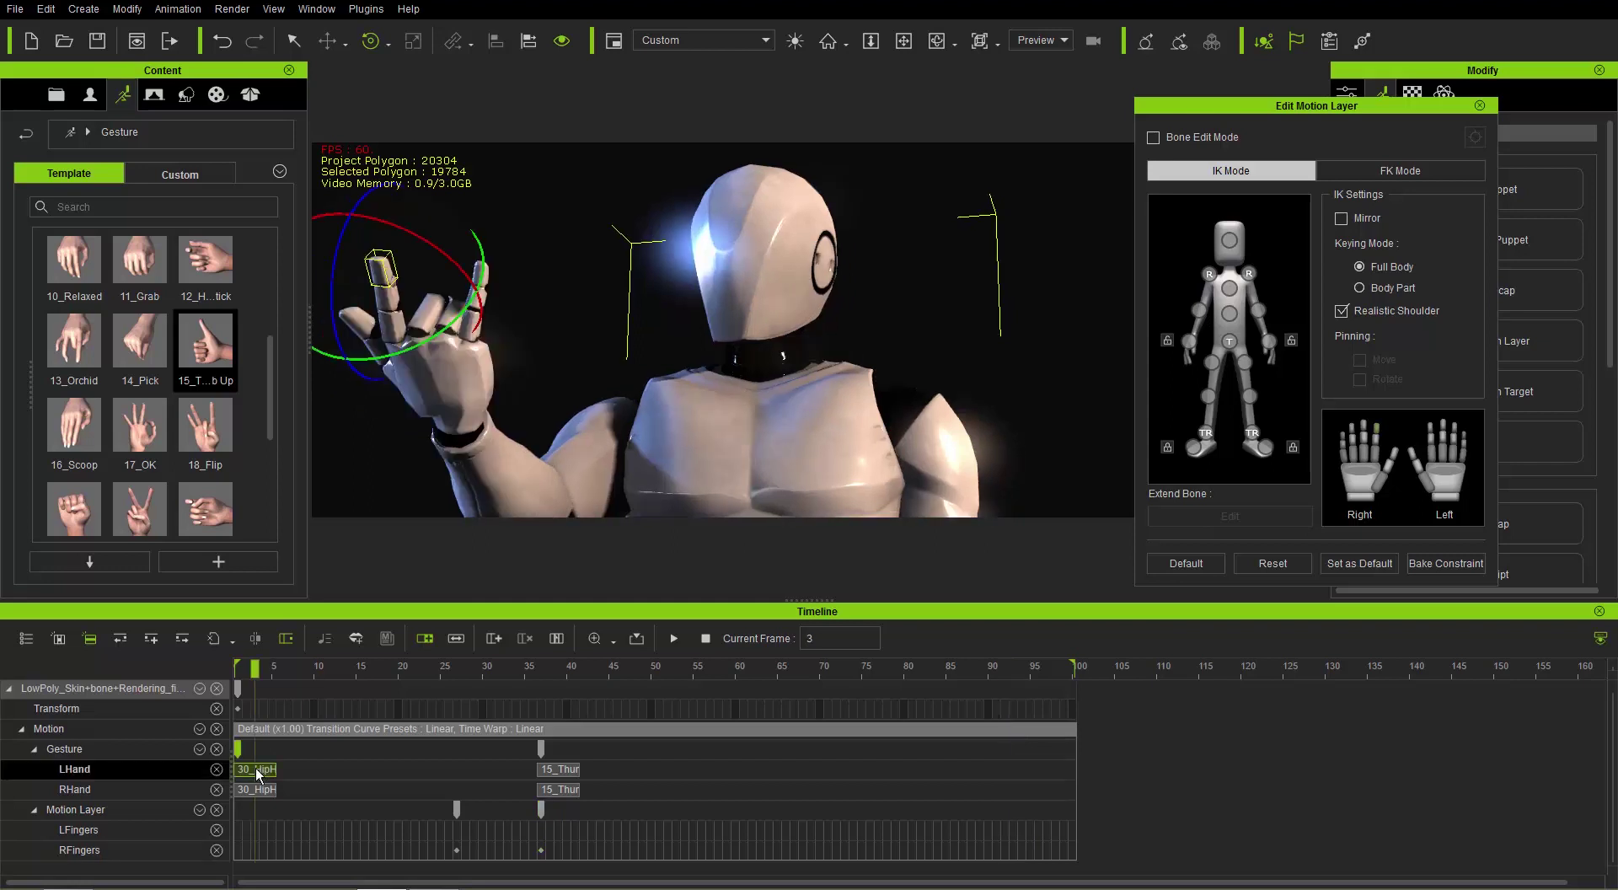
{"action": "key", "text": "Delete"}
{"action": "left_click", "coordinate": [262, 790]}
{"action": "key", "text": "Delete"}
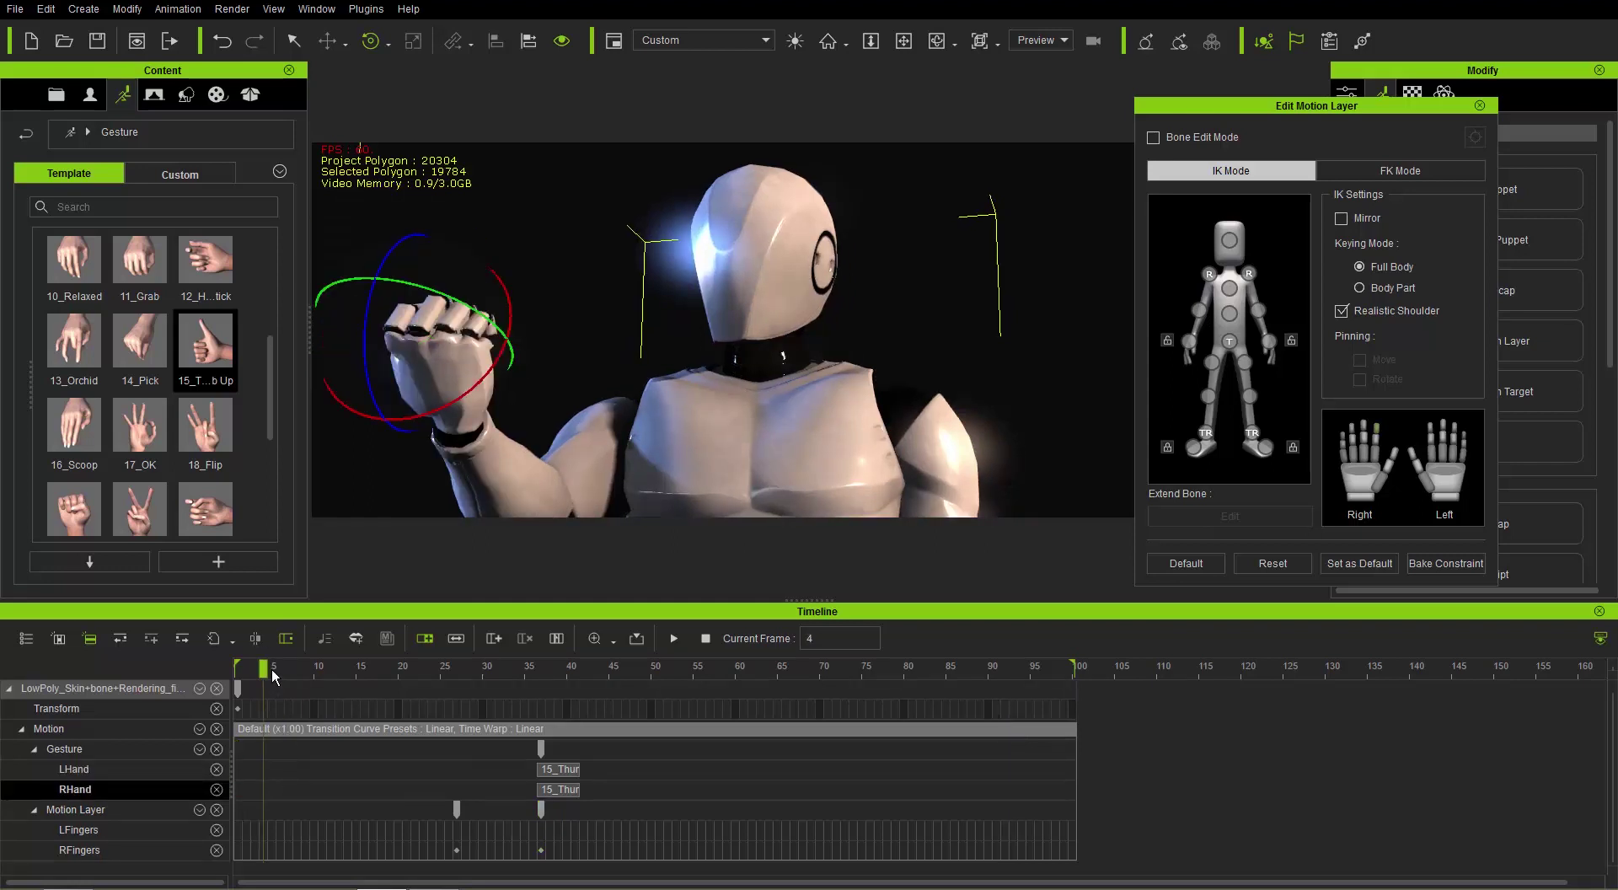
Replay the new fist-to-pointing animation from frame 1 several times
{"action": "left_click_drag", "start_coordinate": [271, 669], "coordinate": [231, 669]}
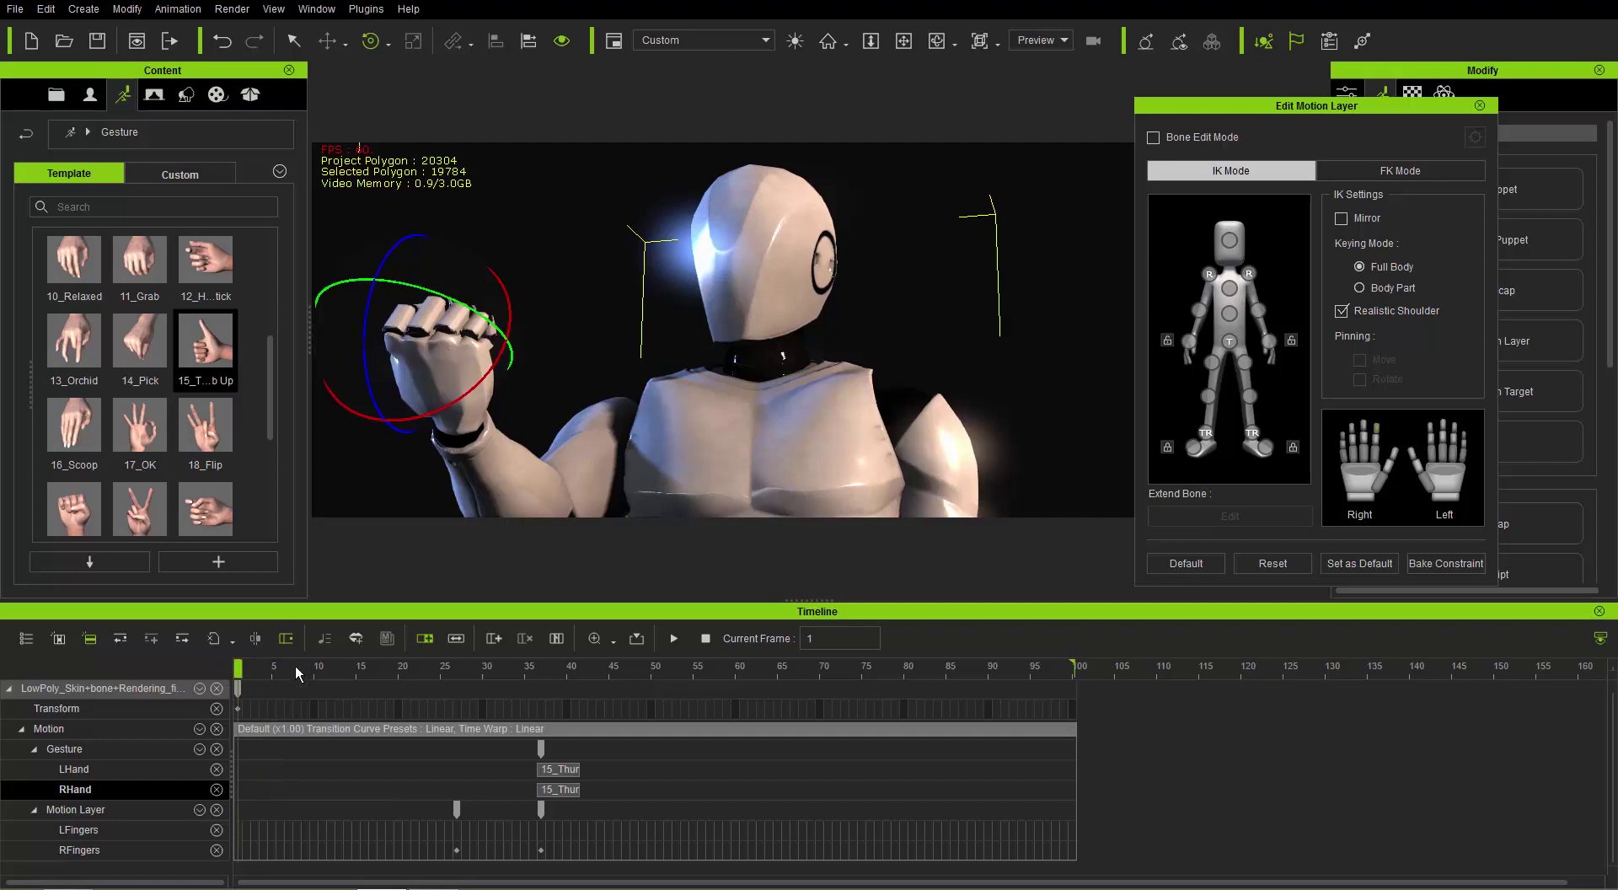
{"action": "key", "text": "space"}
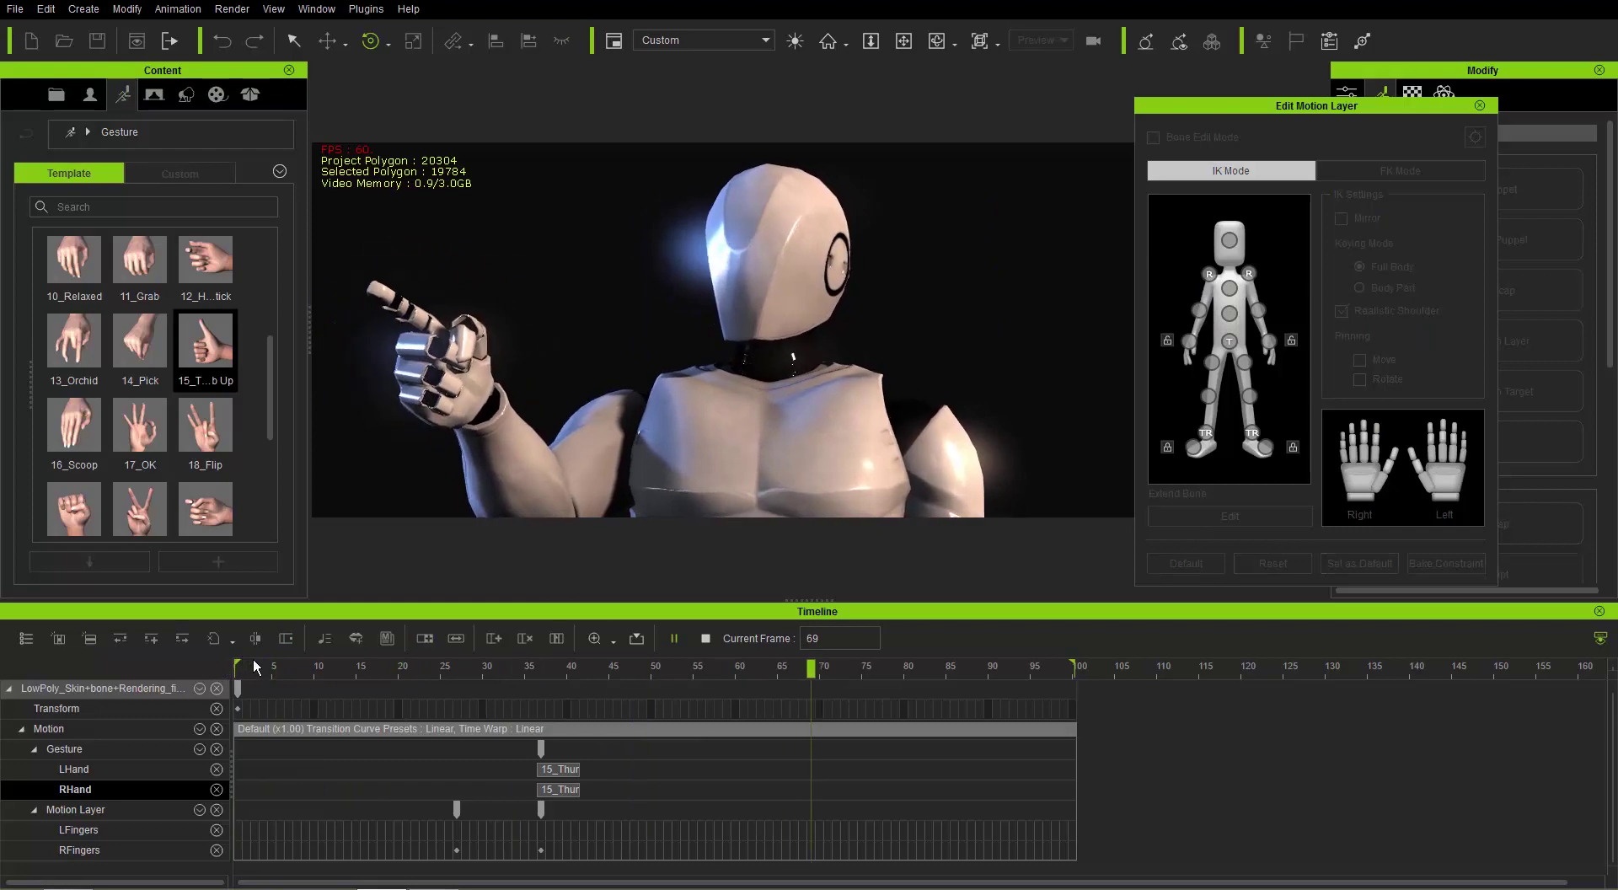
{"action": "key", "text": "space"}
{"action": "left_click", "coordinate": [237, 665]}
{"action": "key", "text": "space"}
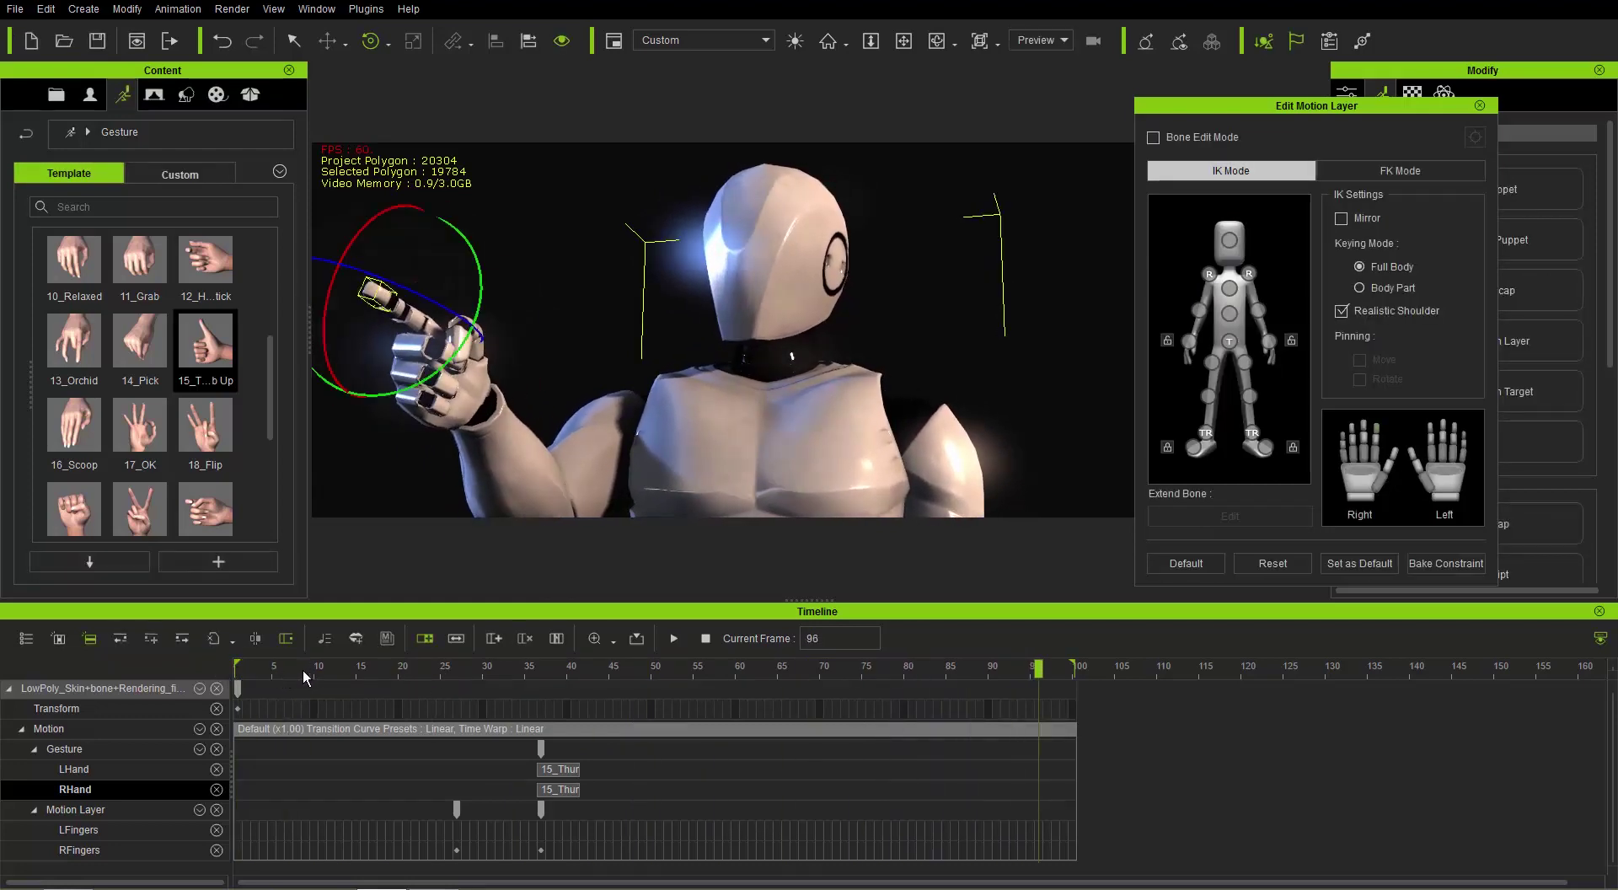
{"action": "left_click", "coordinate": [236, 666]}
{"action": "key", "text": "space"}
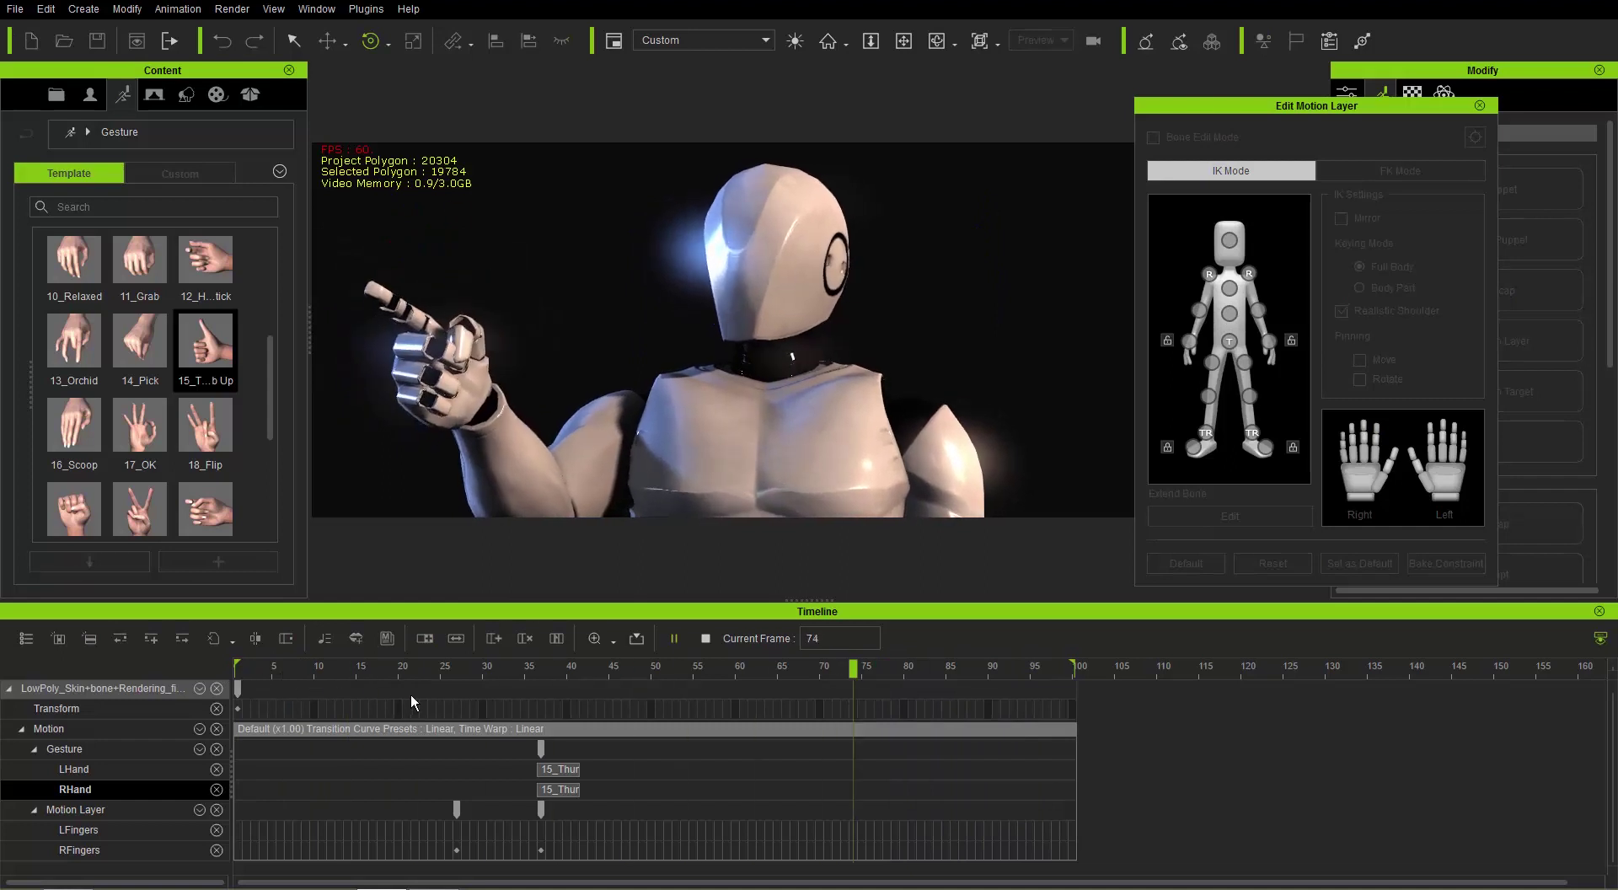
{"action": "key", "text": "space"}
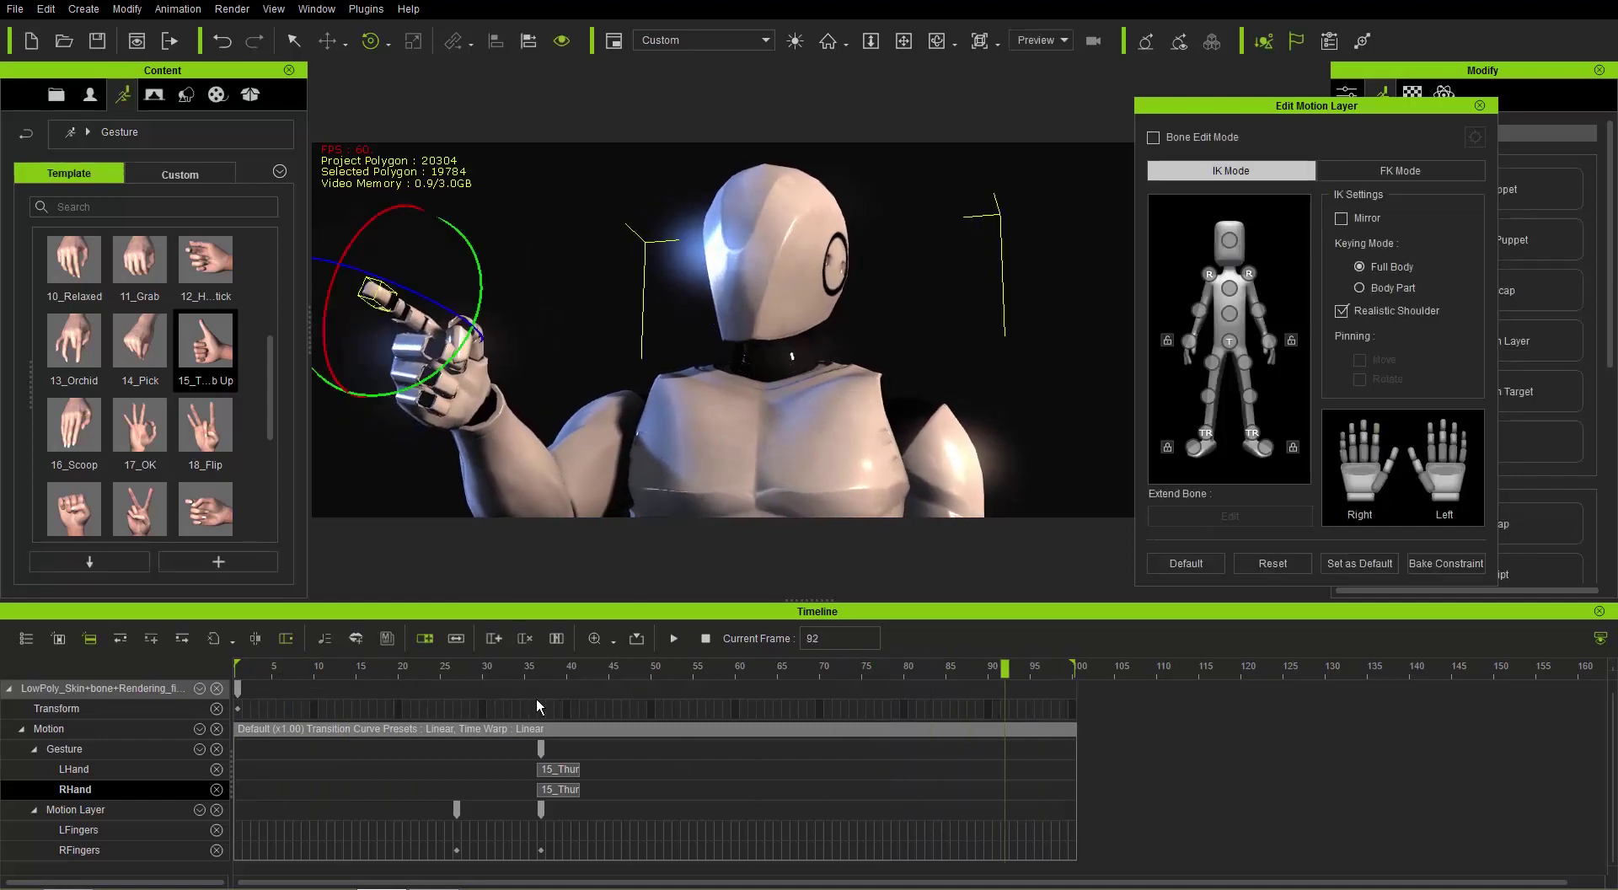